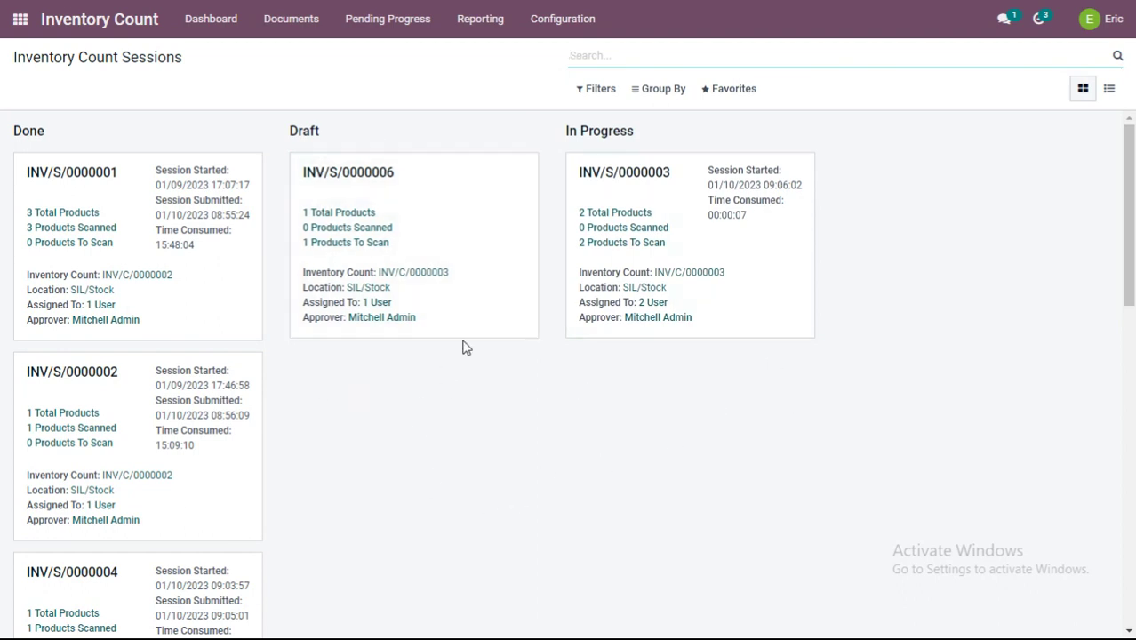
left_click(471, 19)
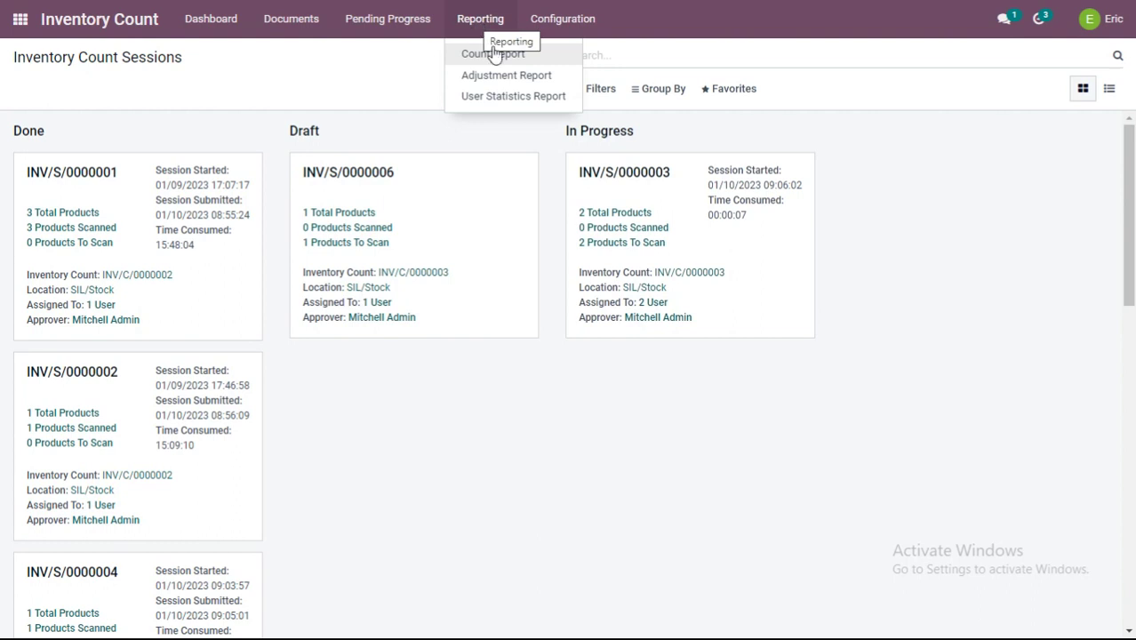
left_click(538, 452)
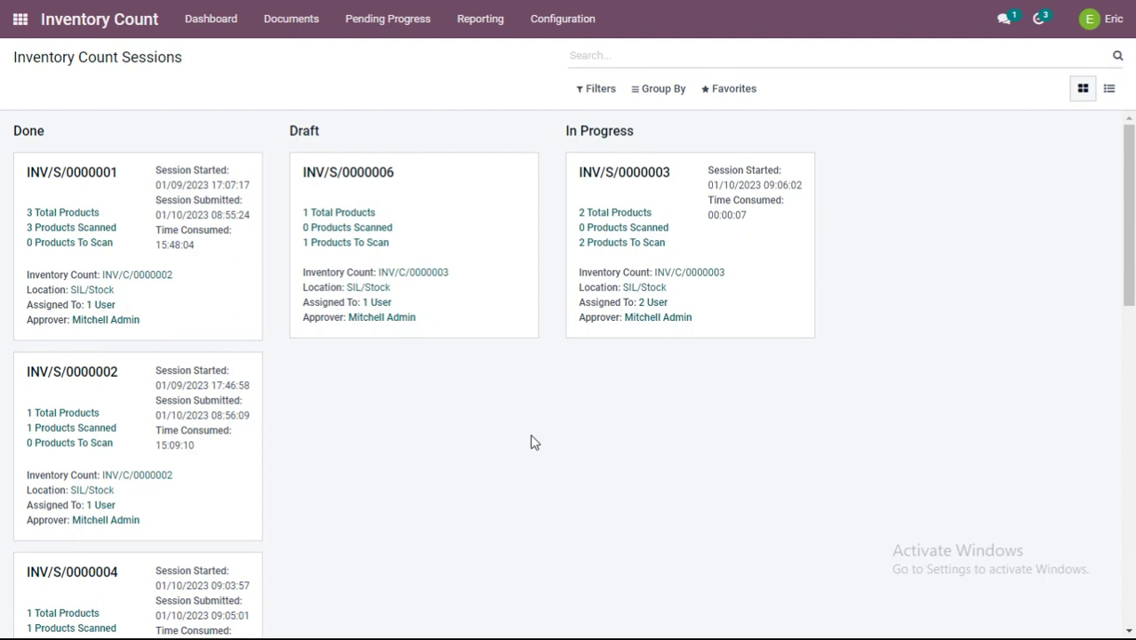
left_click(542, 27)
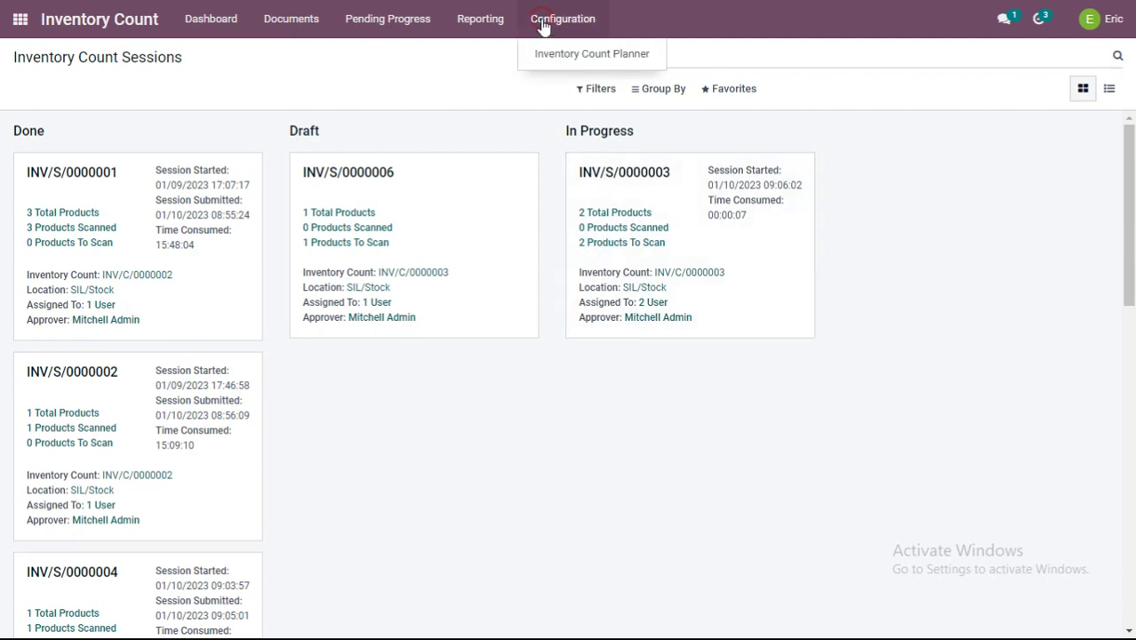
left_click(294, 26)
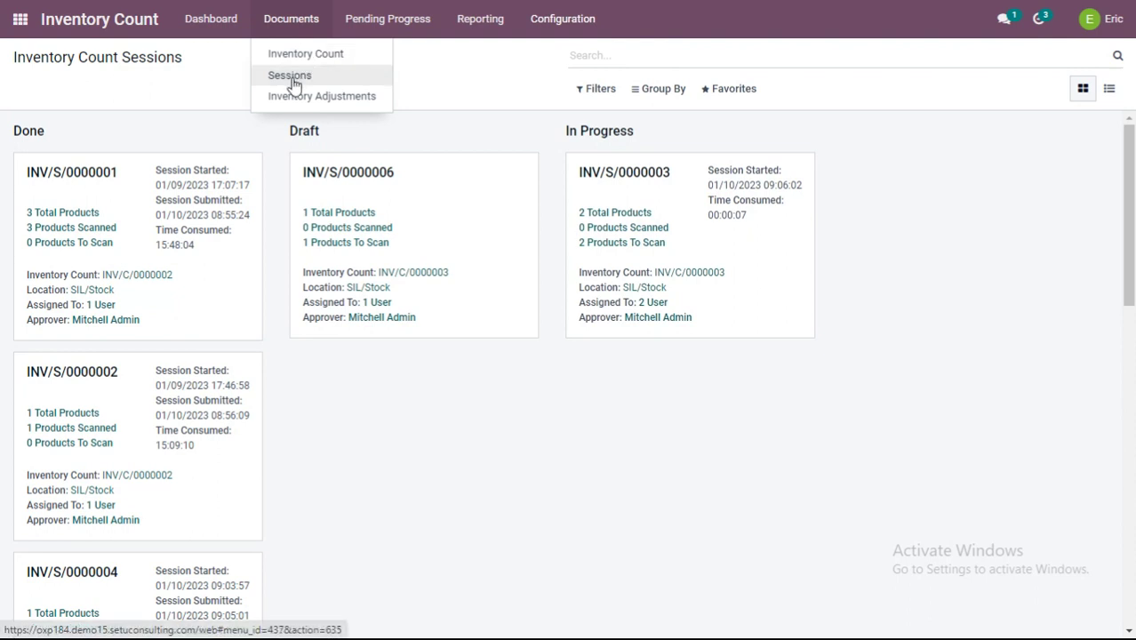
left_click(537, 26)
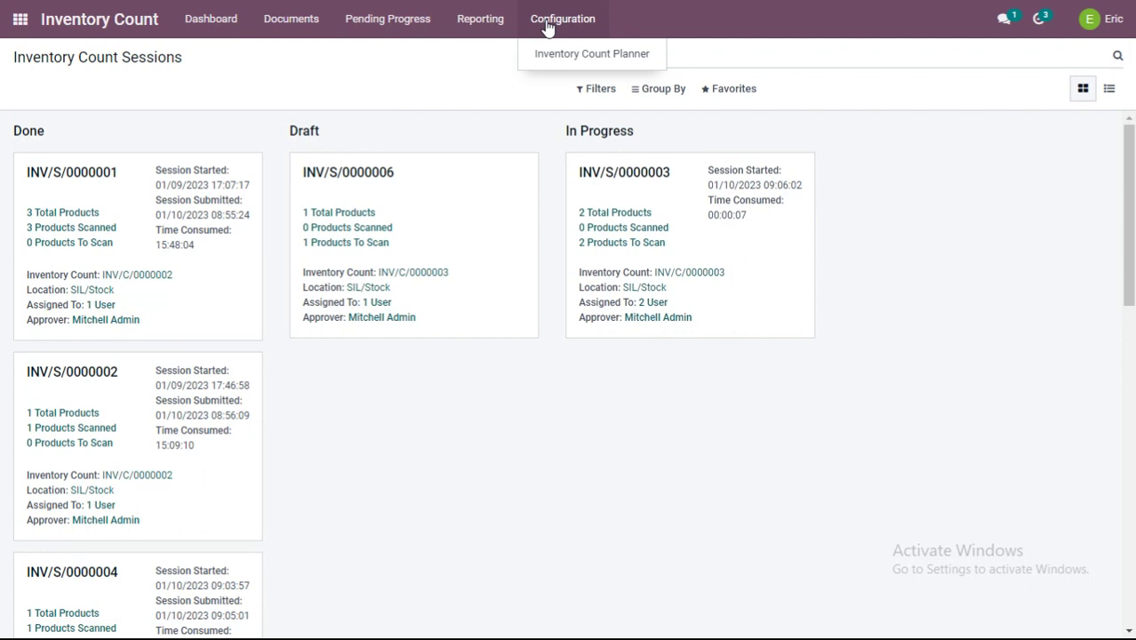
left_click(289, 27)
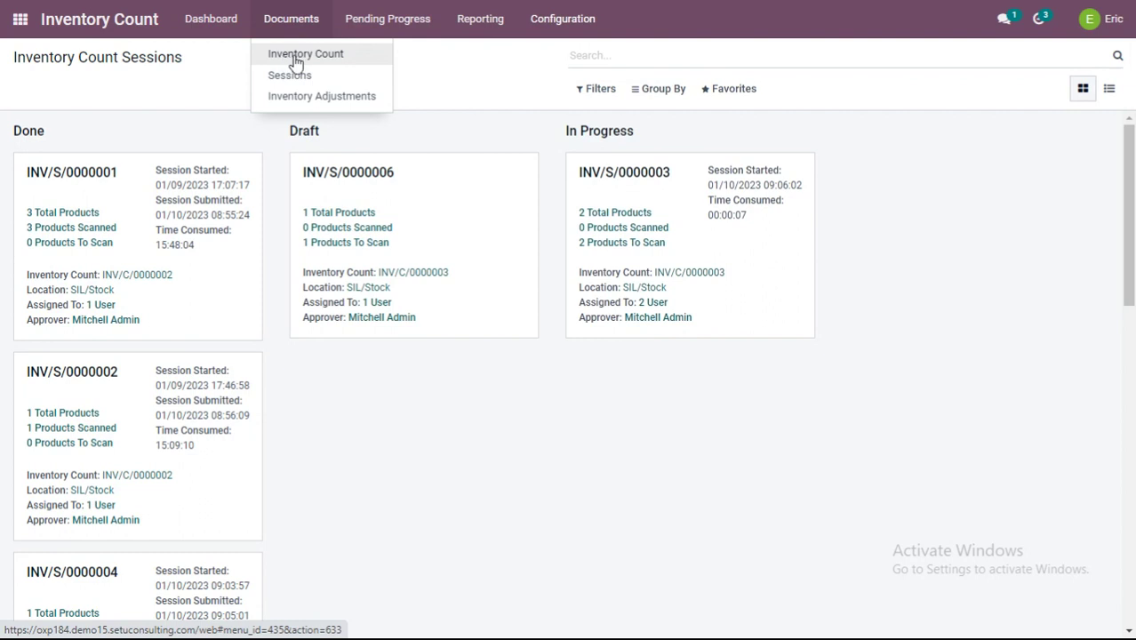
left_click(594, 28)
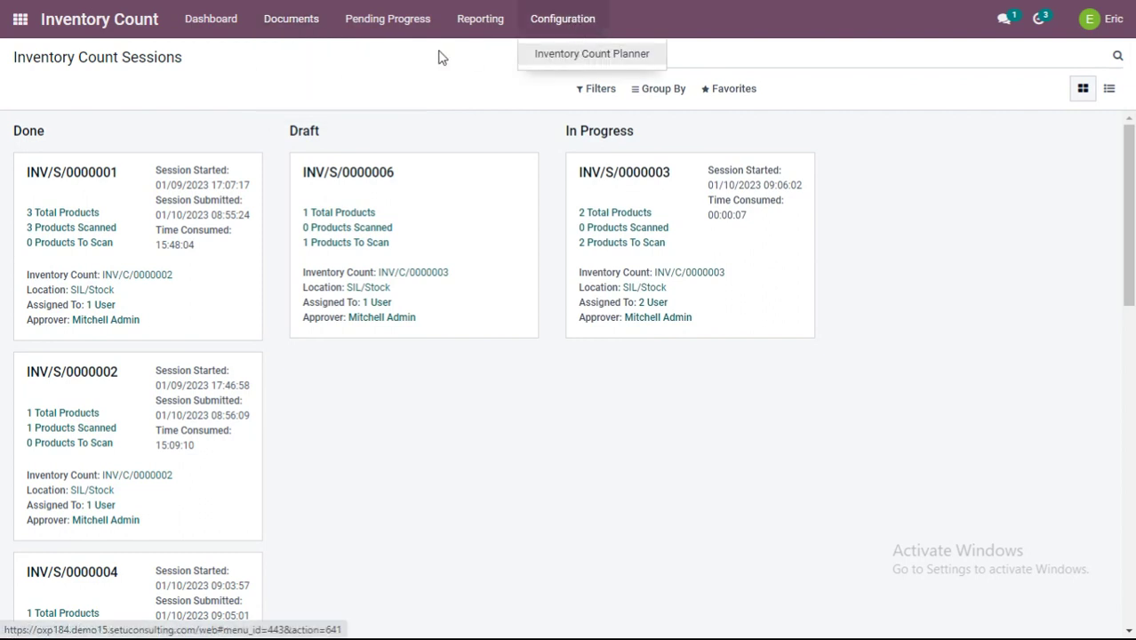
left_click(280, 25)
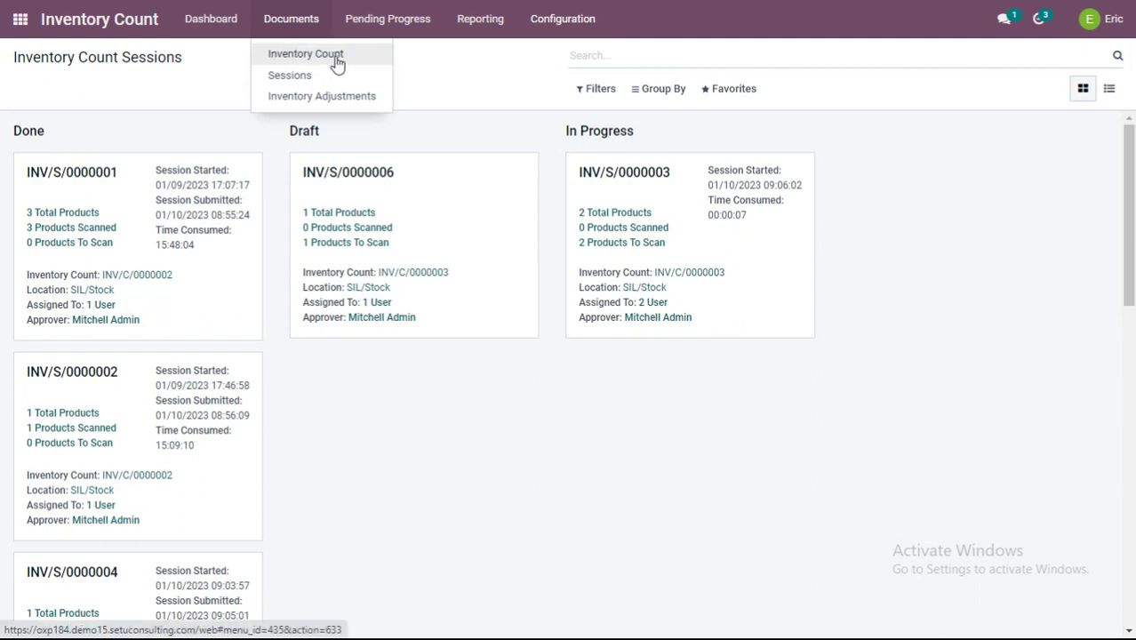
left_click(480, 427)
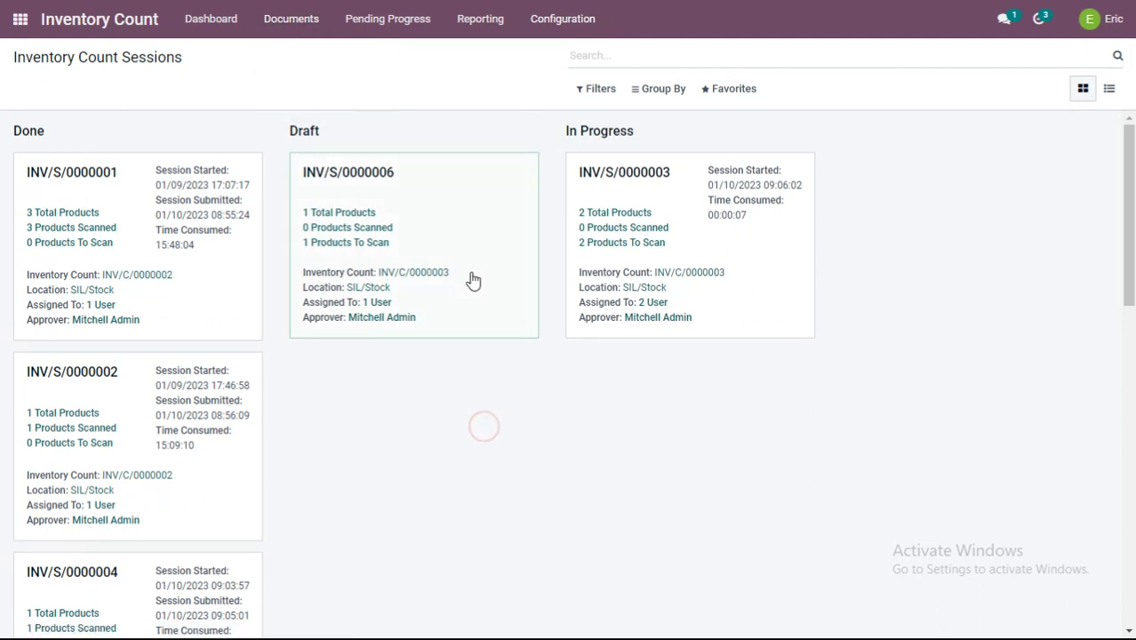
left_click(540, 27)
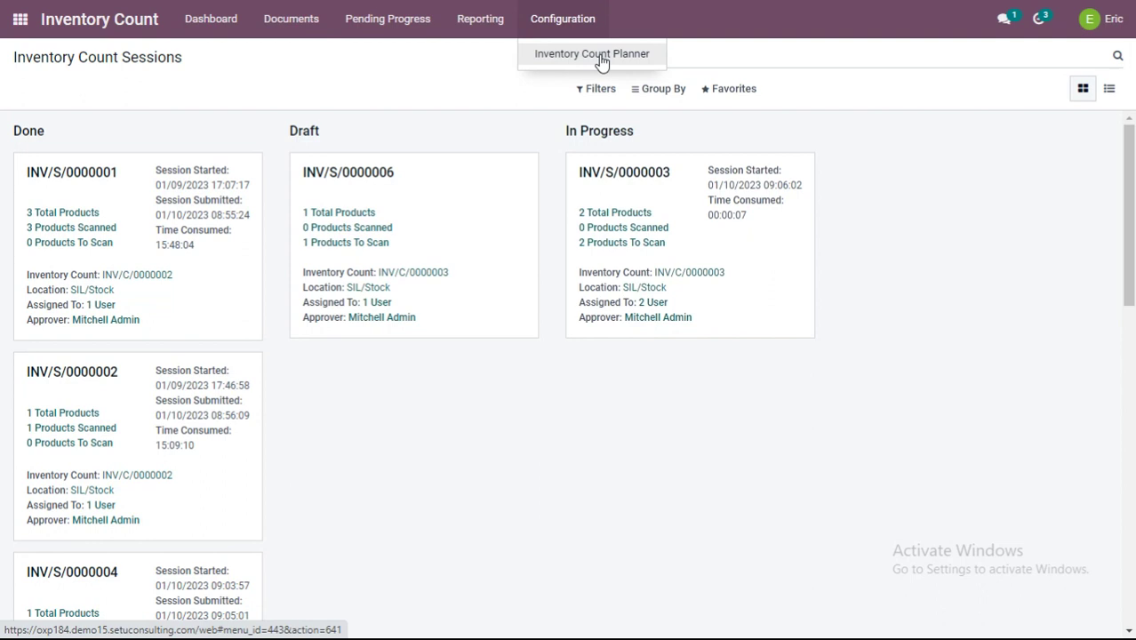
mouse_move(287, 33)
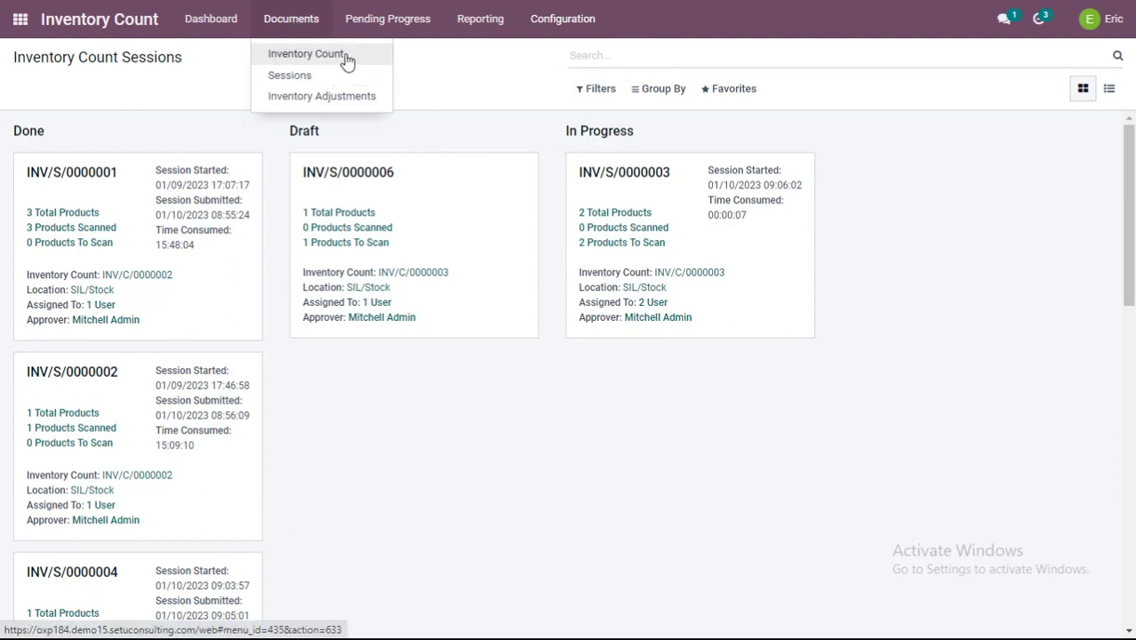
mouse_move(555, 26)
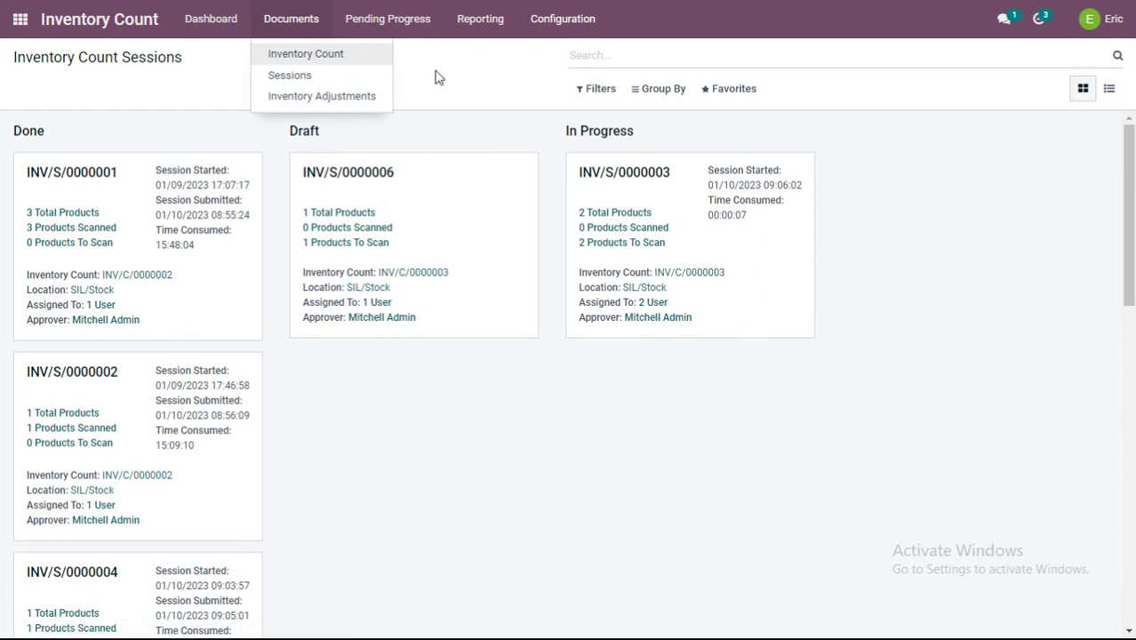
left_click(485, 424)
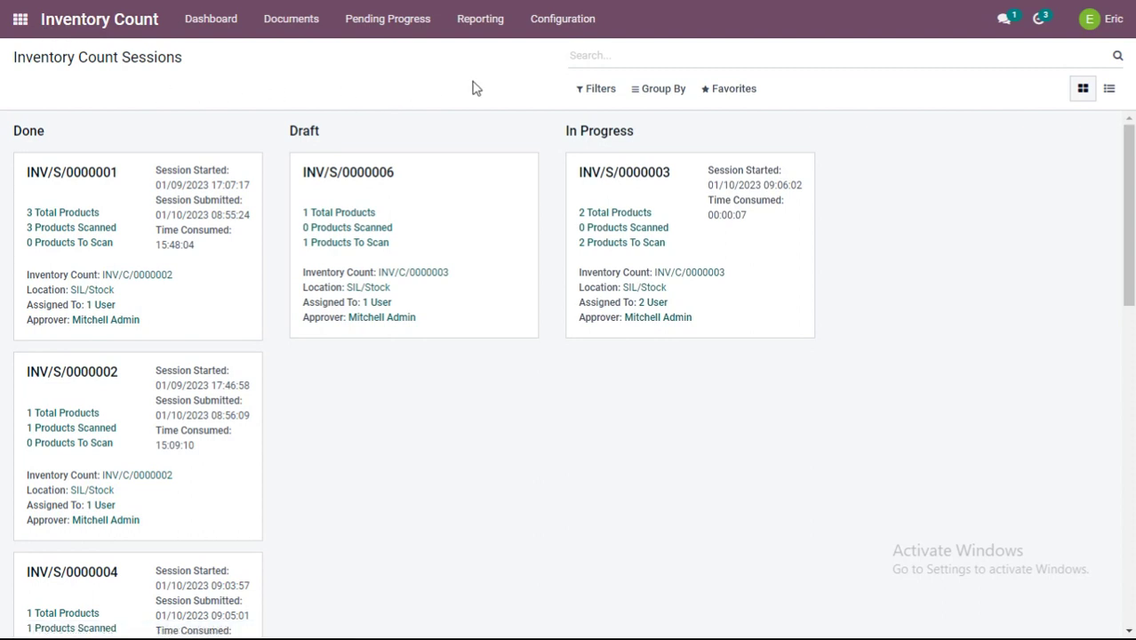
Create a new inventory count planner record named "Count-3 for SIL warehouse".
left_click(546, 20)
left_click(553, 55)
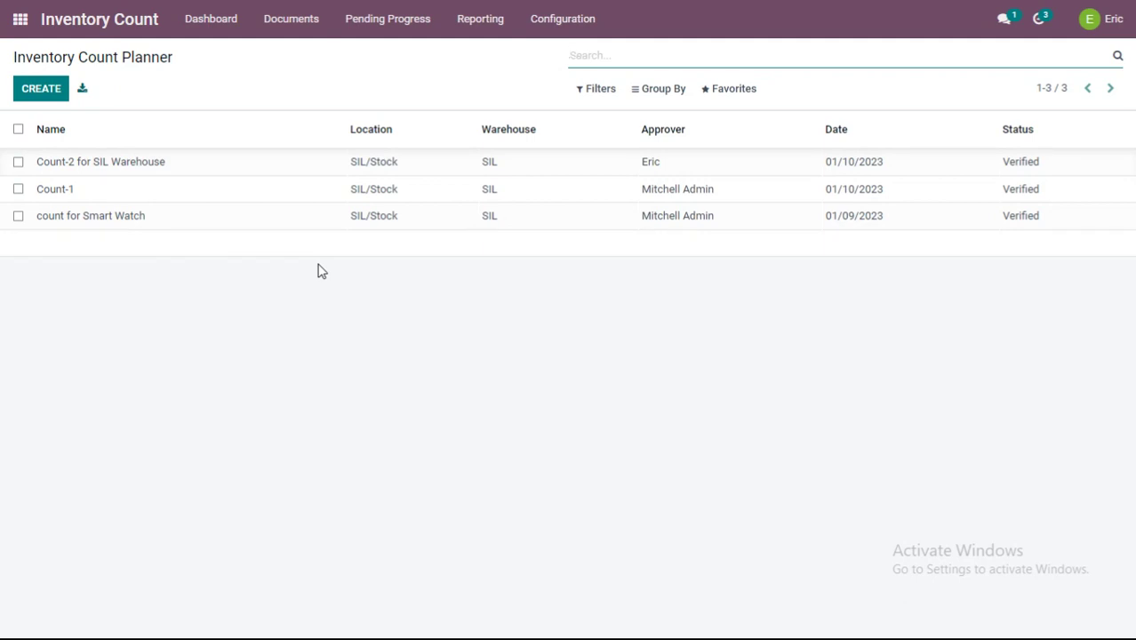
left_click(24, 91)
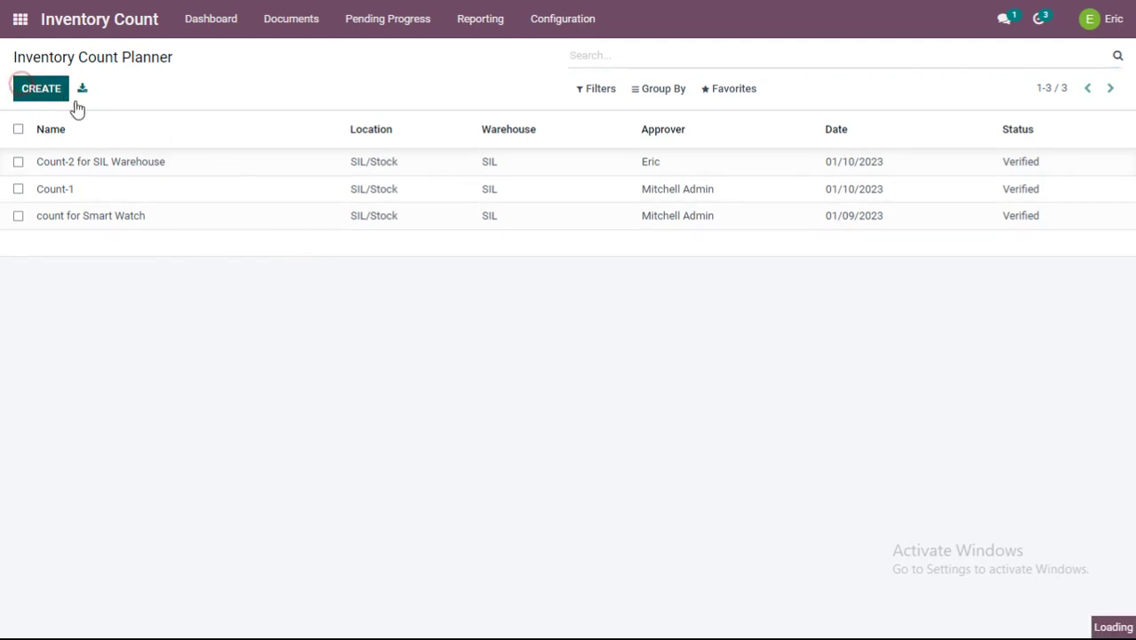
type("CO")
key("BackSpace")
key("BackSpace")
type("C")
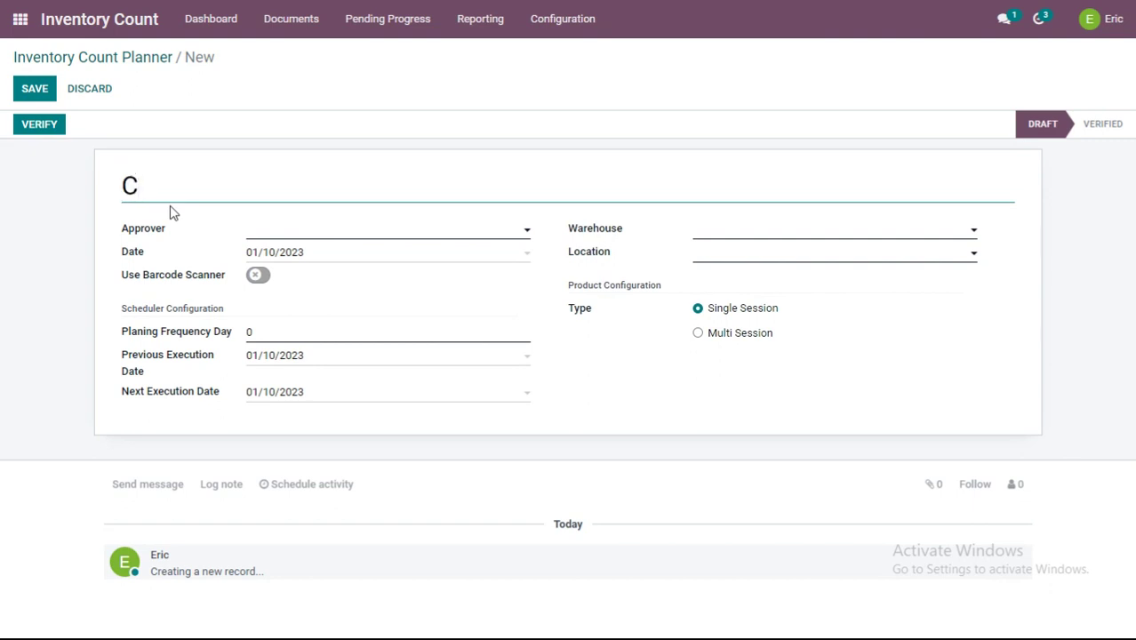
type("ount")
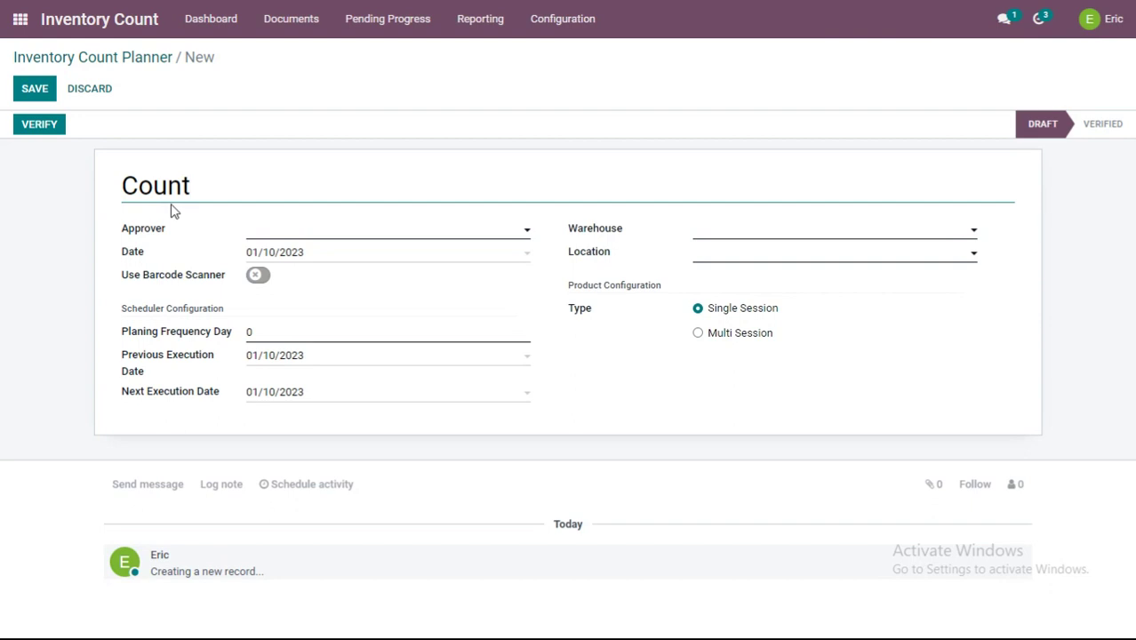
type("-3 for S")
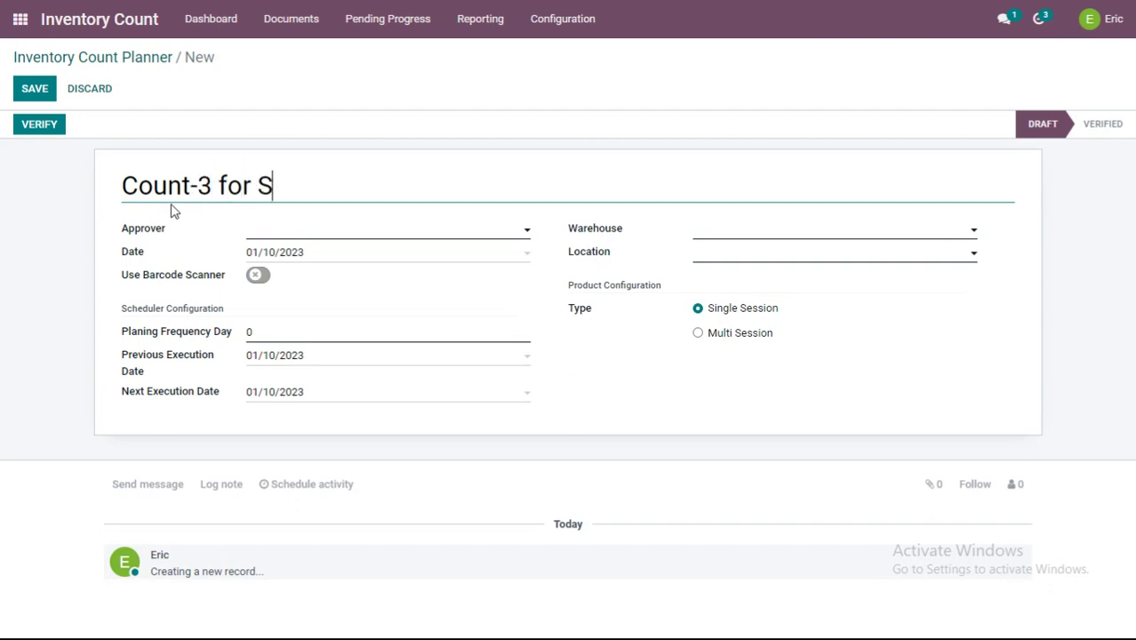
type("lL warehouse")
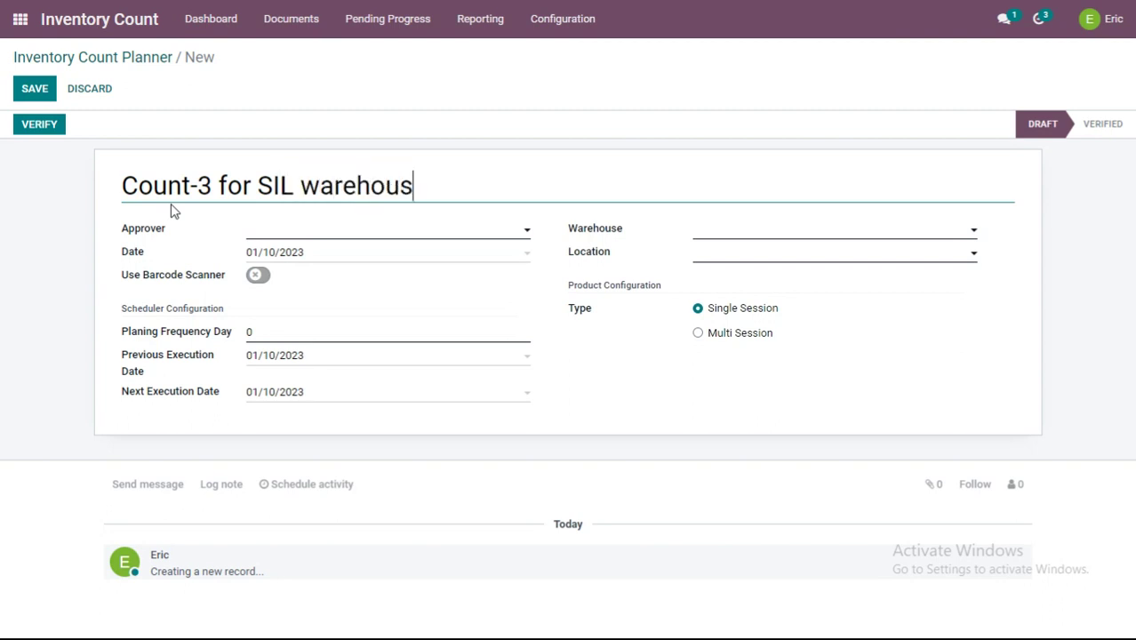
Assign the approver to the count plan, and set its warehouse to SIL and location to SIL/Stock.
left_click(278, 227)
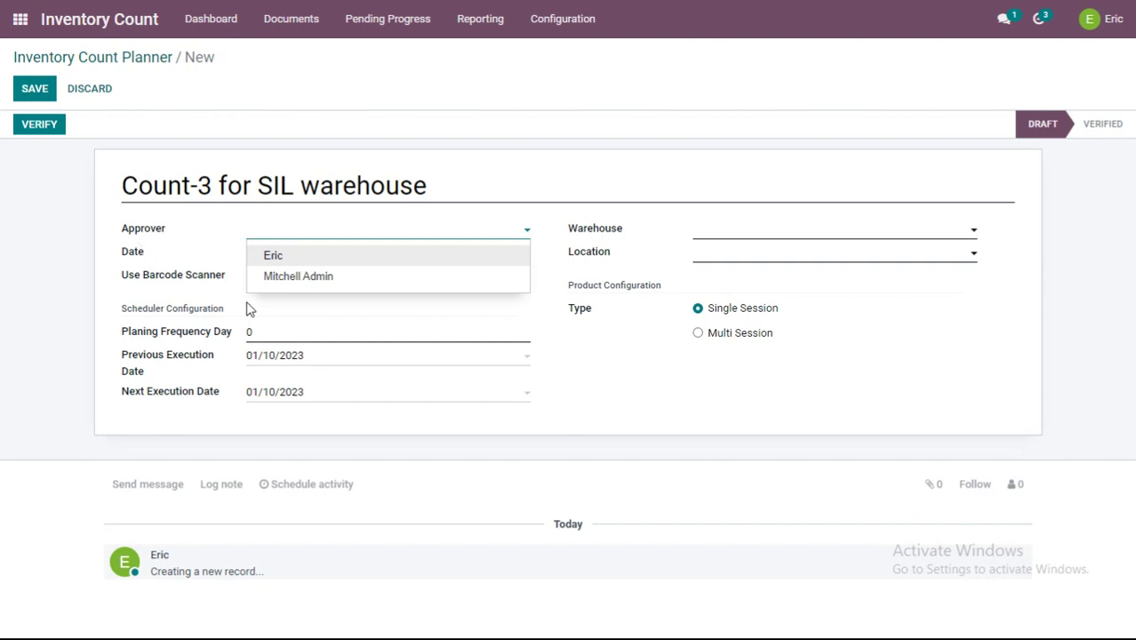
left_click(290, 258)
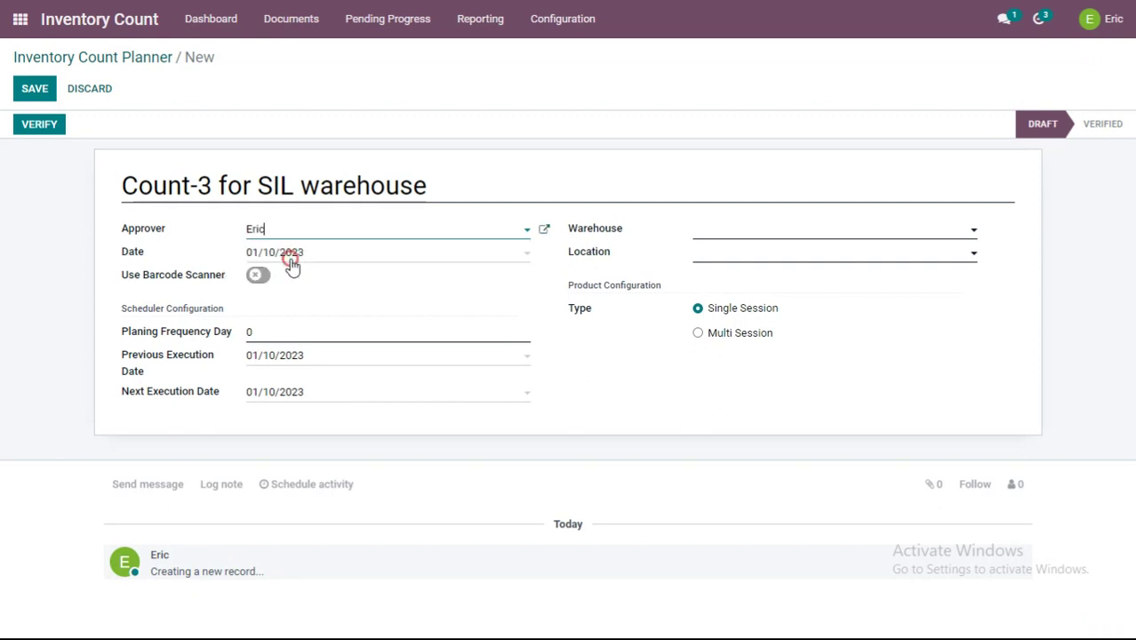
left_click(713, 238)
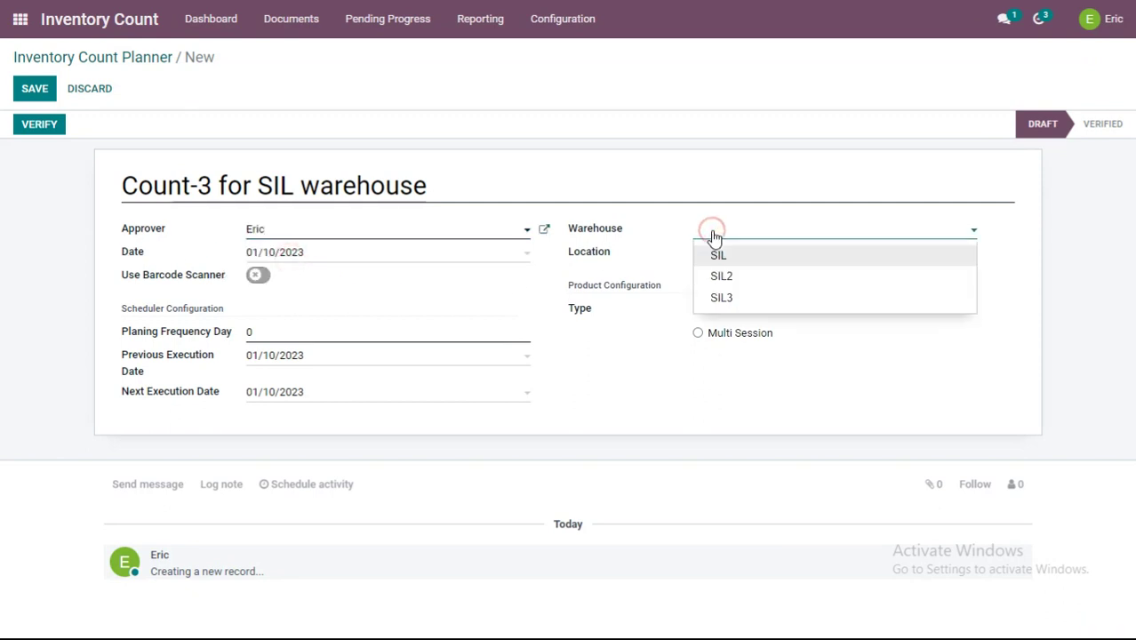
left_click(727, 254)
left_click(727, 256)
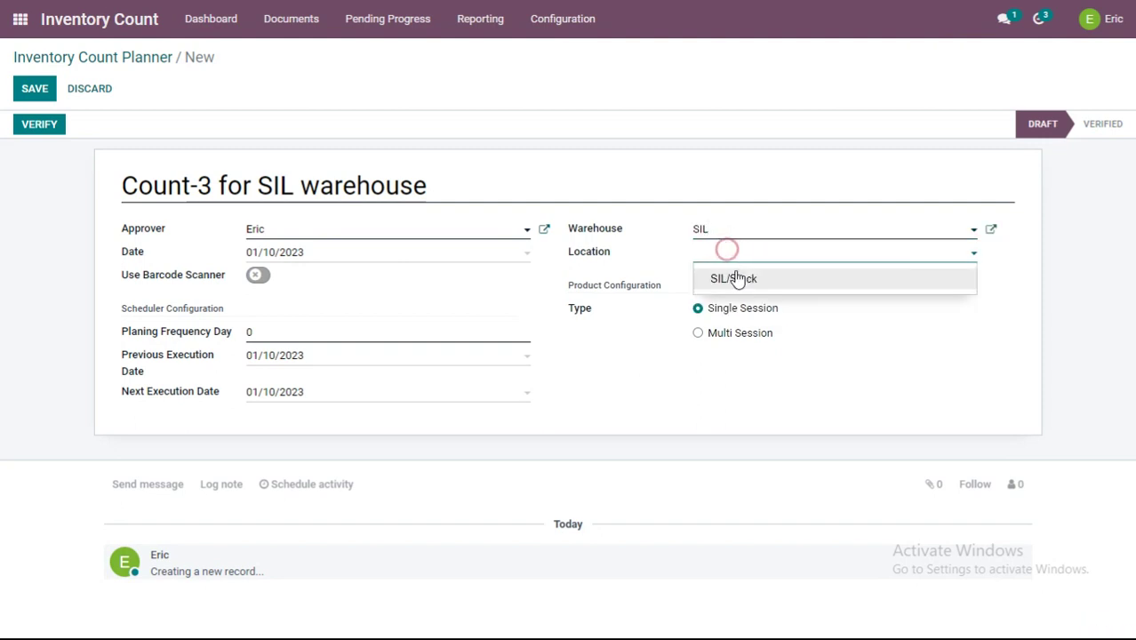
left_click(737, 283)
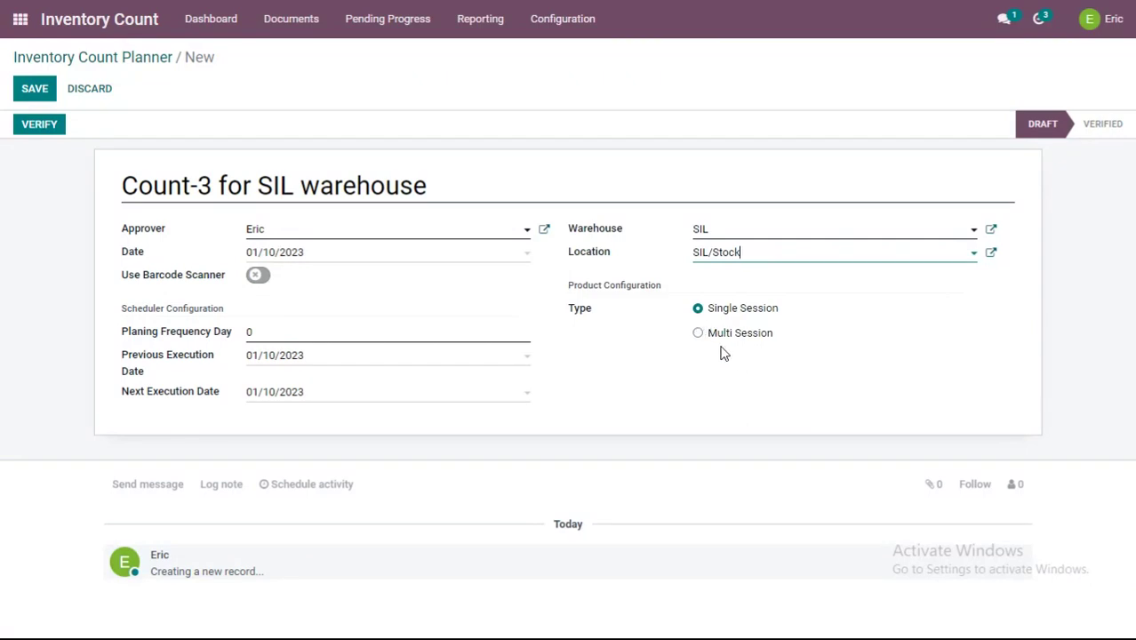
Set the count plan's session type to Multi Session.
left_click(698, 333)
left_click(696, 309)
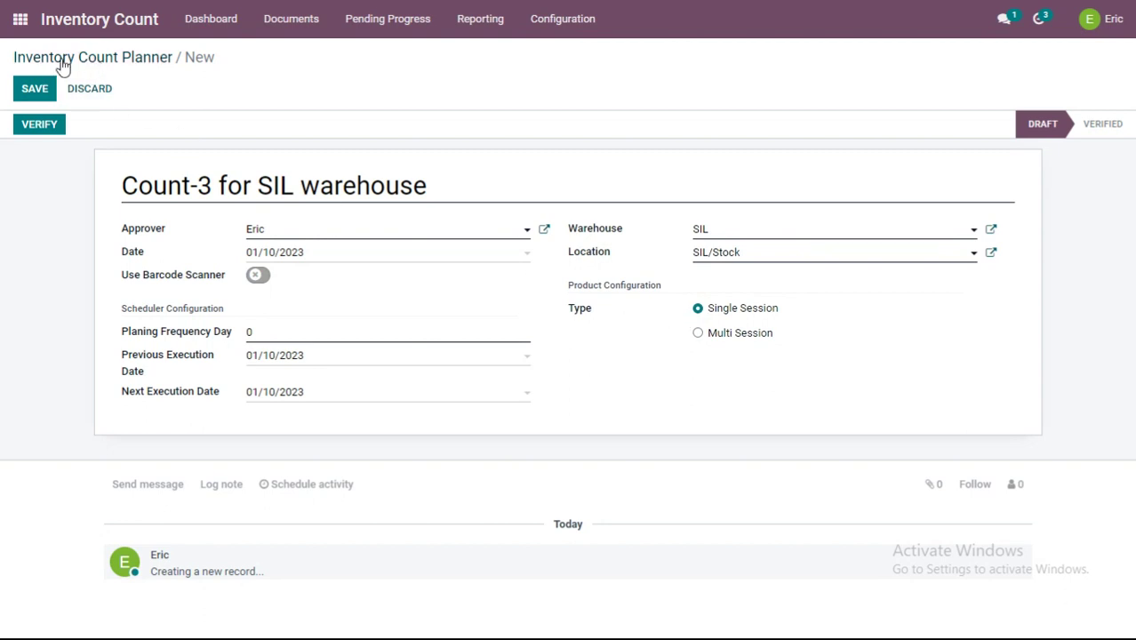
left_click(697, 334)
left_click(544, 24)
left_click(291, 18)
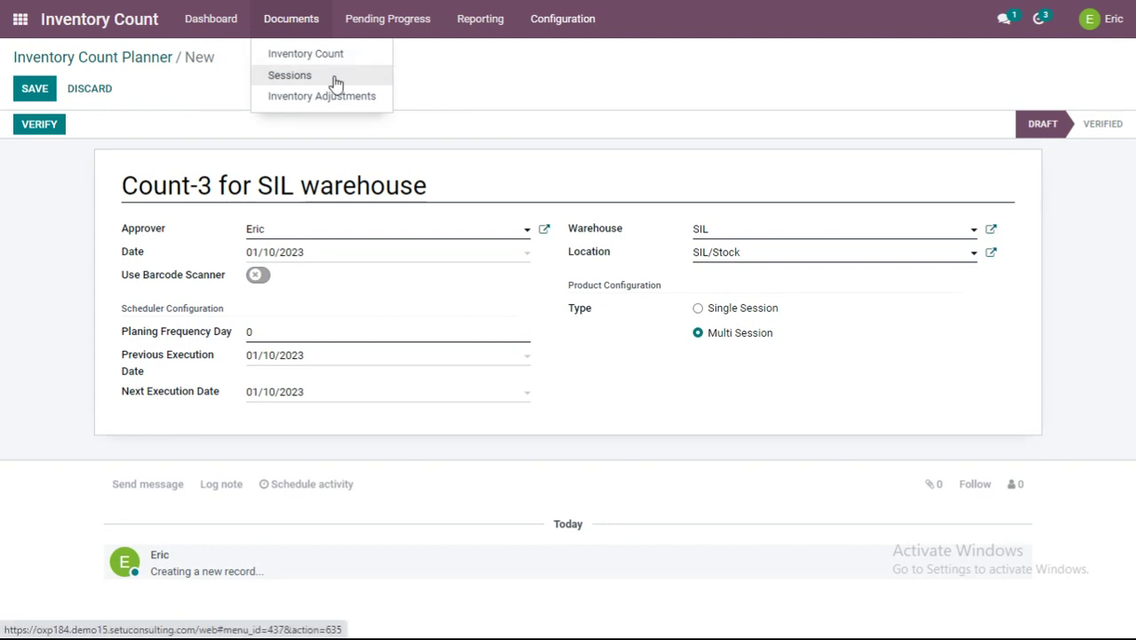
Set the planning frequency to 4 days and the next execution date to 01/11/2023.
left_click(319, 331)
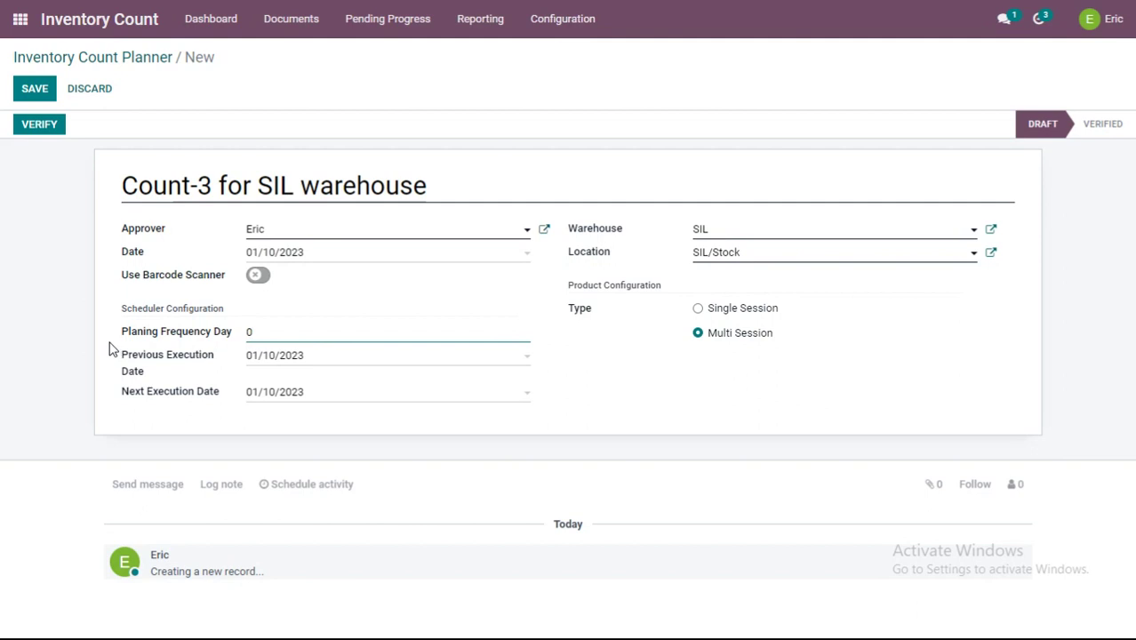
left_click(218, 331)
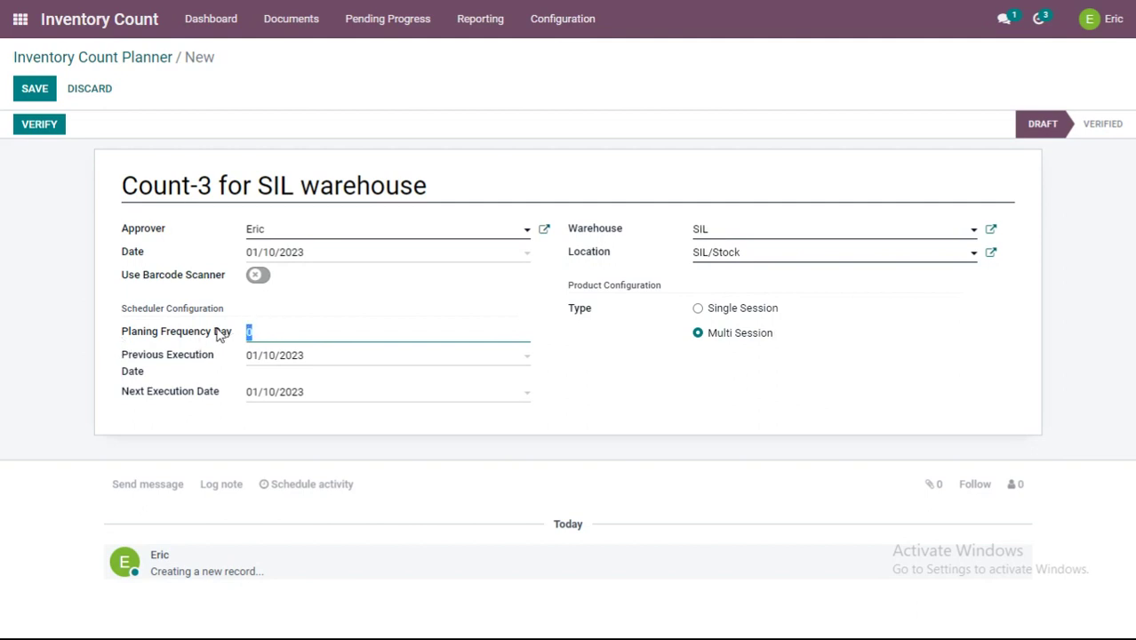
type("4")
left_click(291, 400)
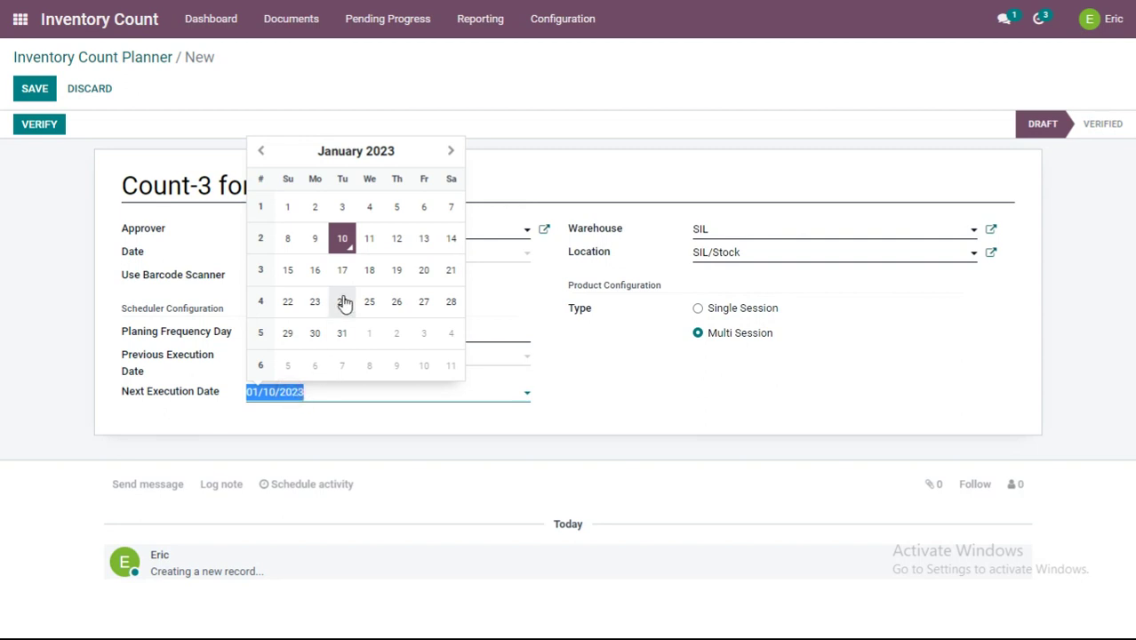
left_click(372, 242)
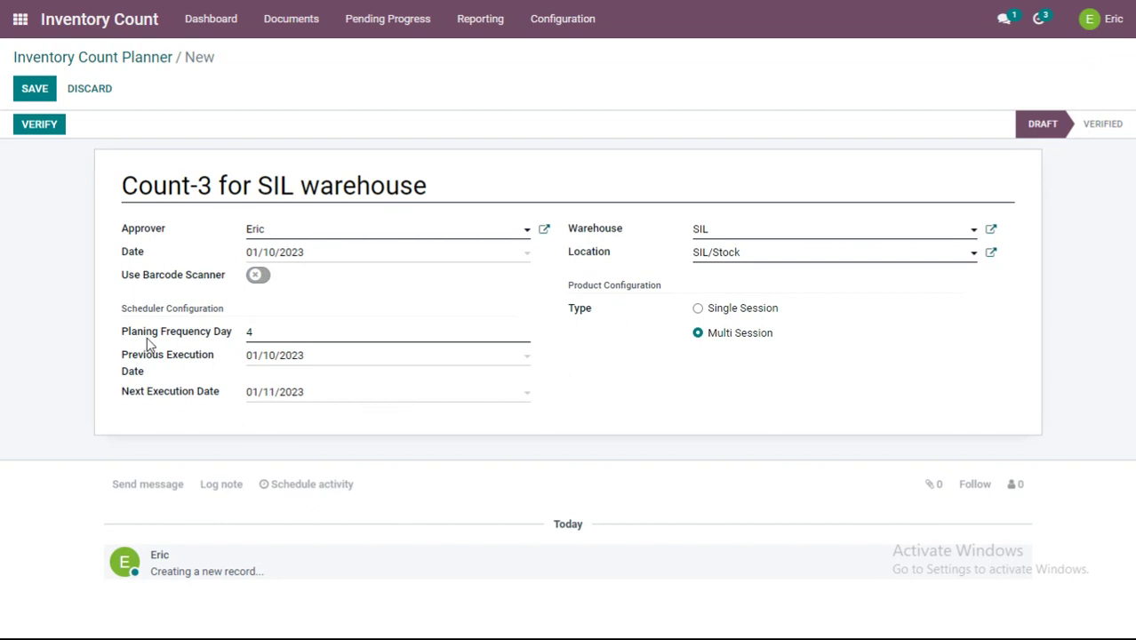
left_click(248, 331)
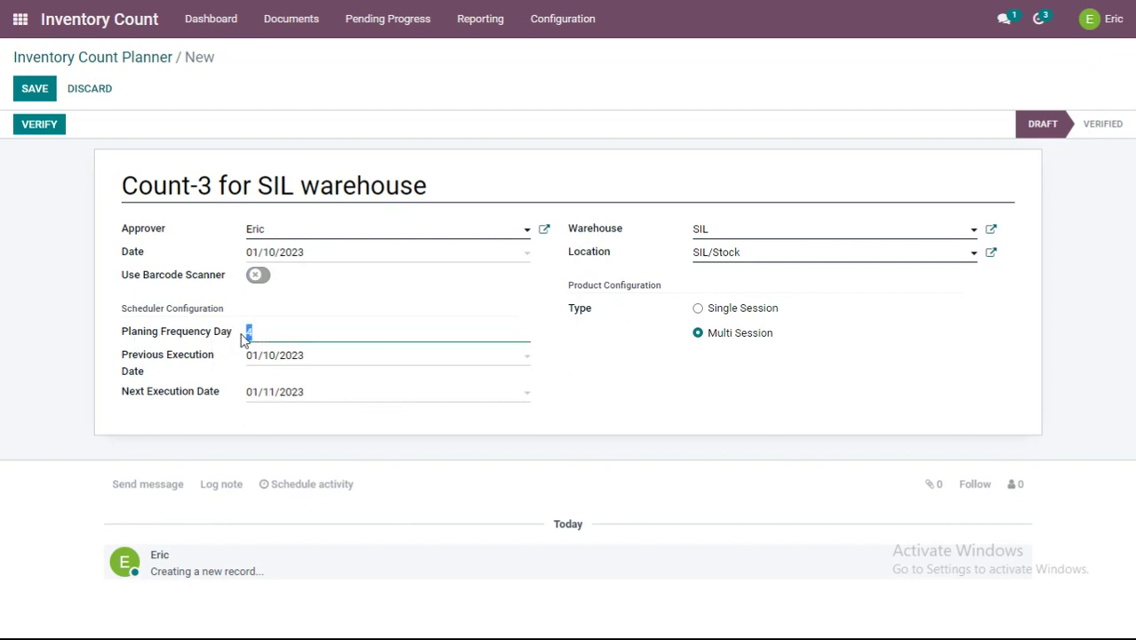
left_click(282, 398)
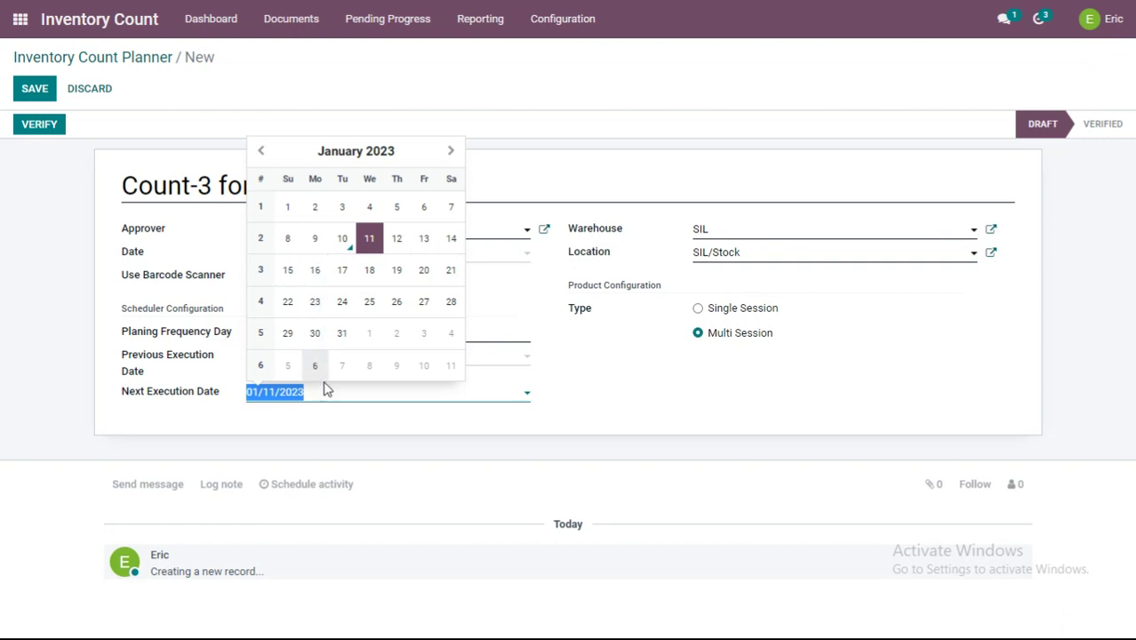
left_click(600, 384)
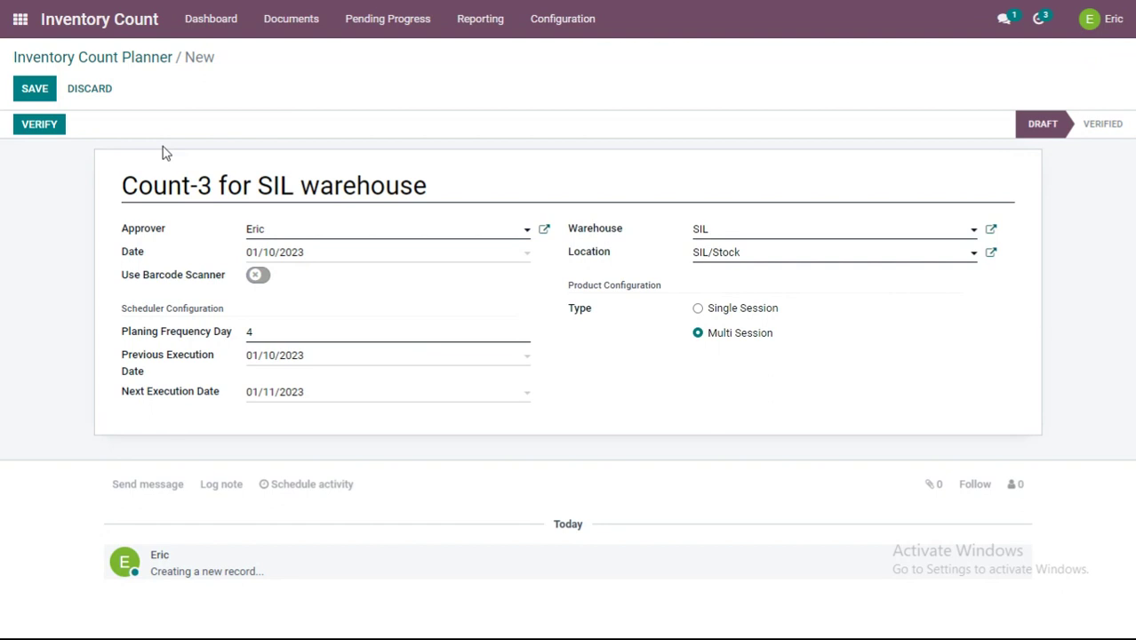
Set the planning frequency to 10 days and open the calendar for the next execution date.
left_click(258, 331)
left_click_drag(258, 330, 222, 325)
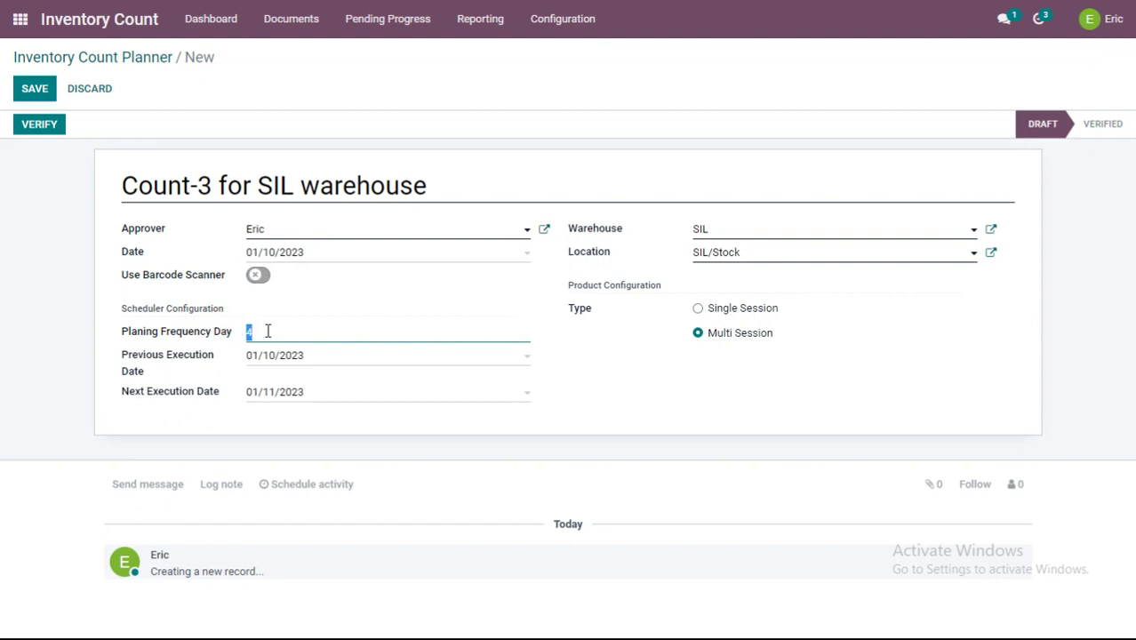
type("10")
left_click(267, 397)
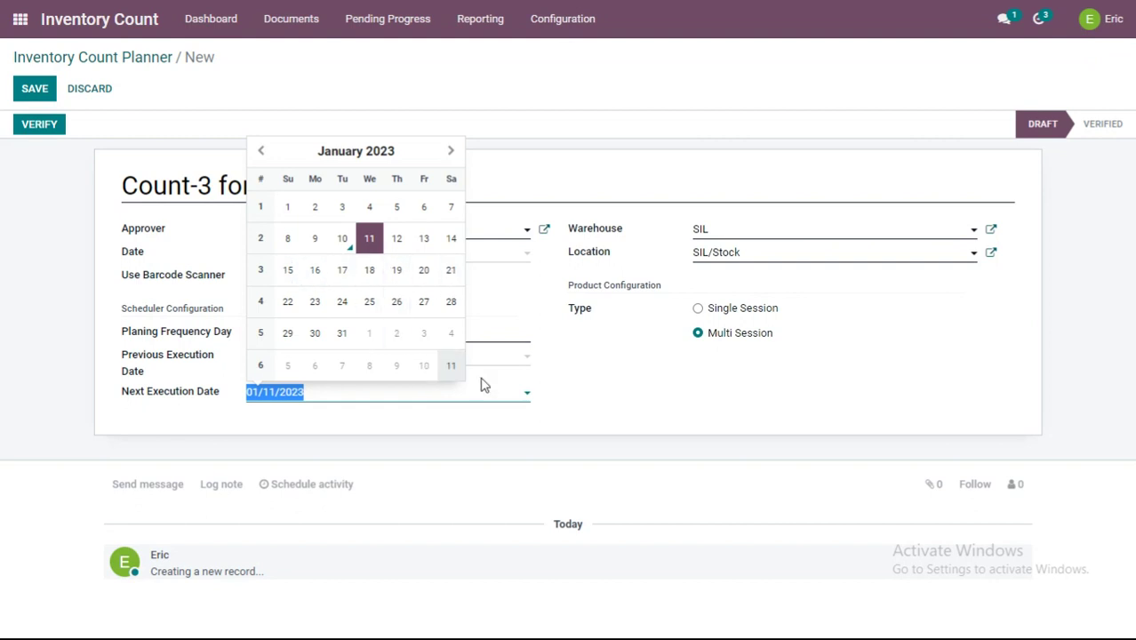
Close the date calendar, save the count plan and verify it.
left_click(584, 391)
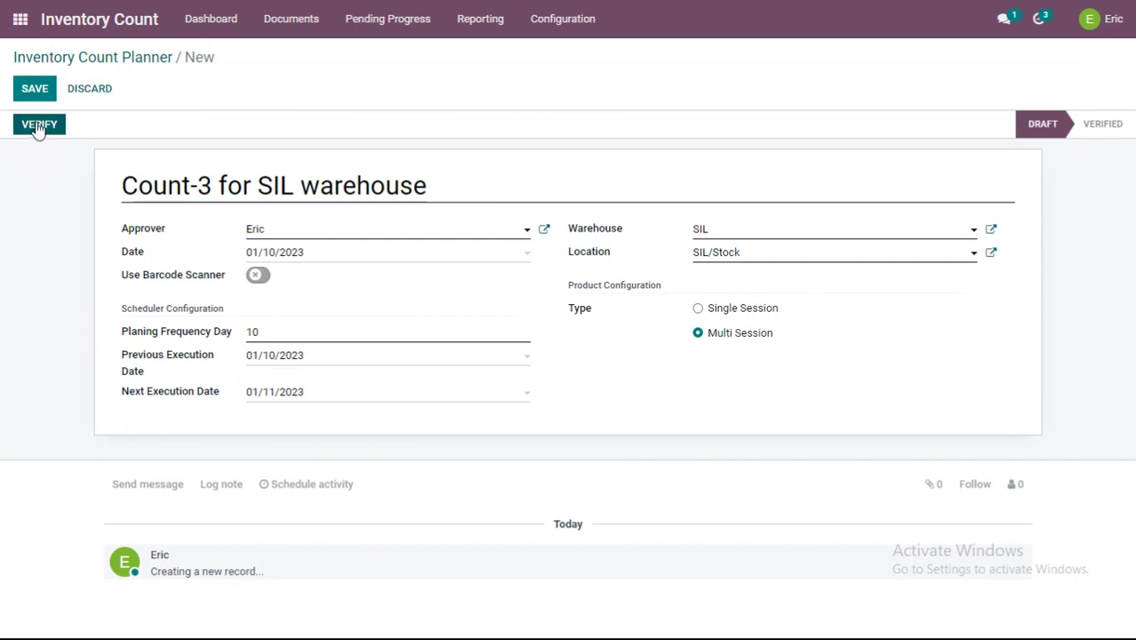
left_click(37, 88)
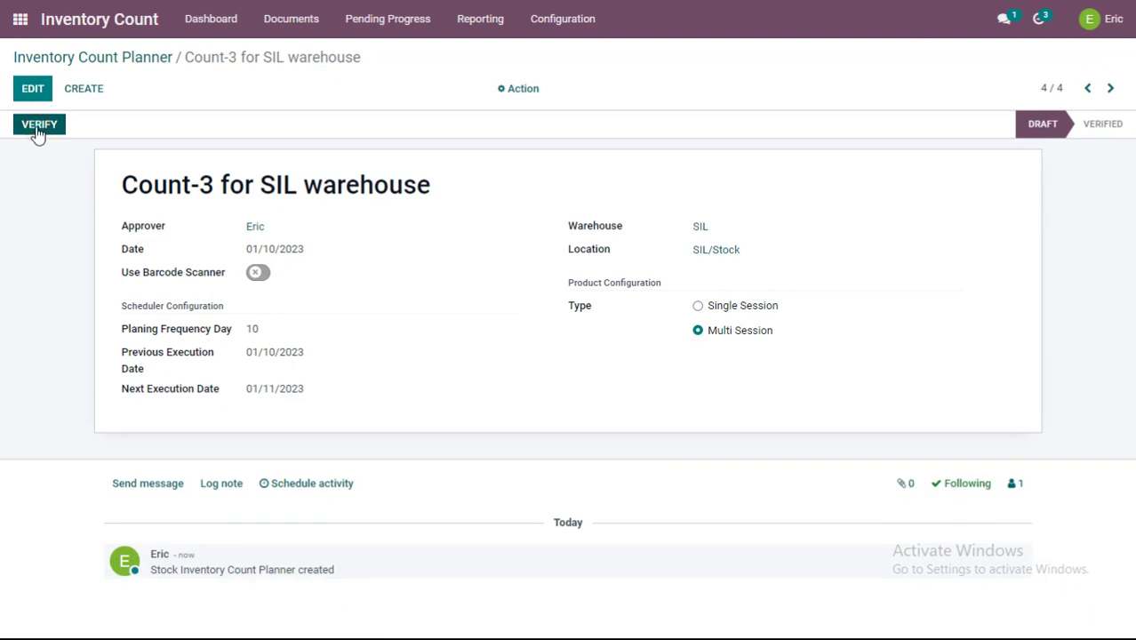
left_click(37, 127)
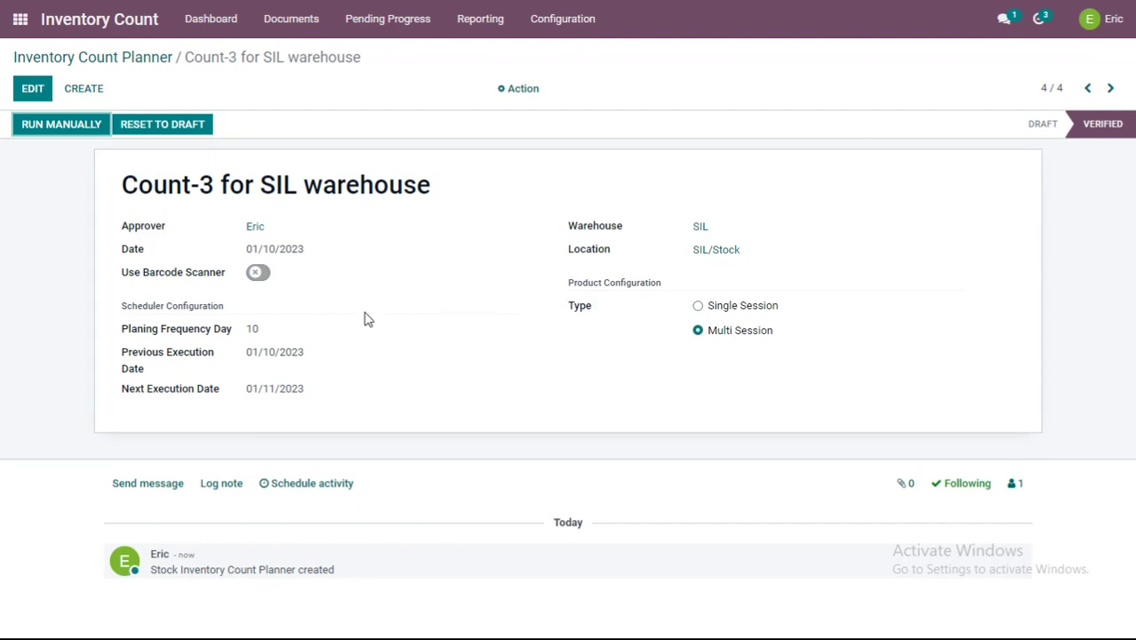
Return to the Inventory Count Planner list and reopen the "Count-3 for SIL warehouse" plan.
left_click(145, 57)
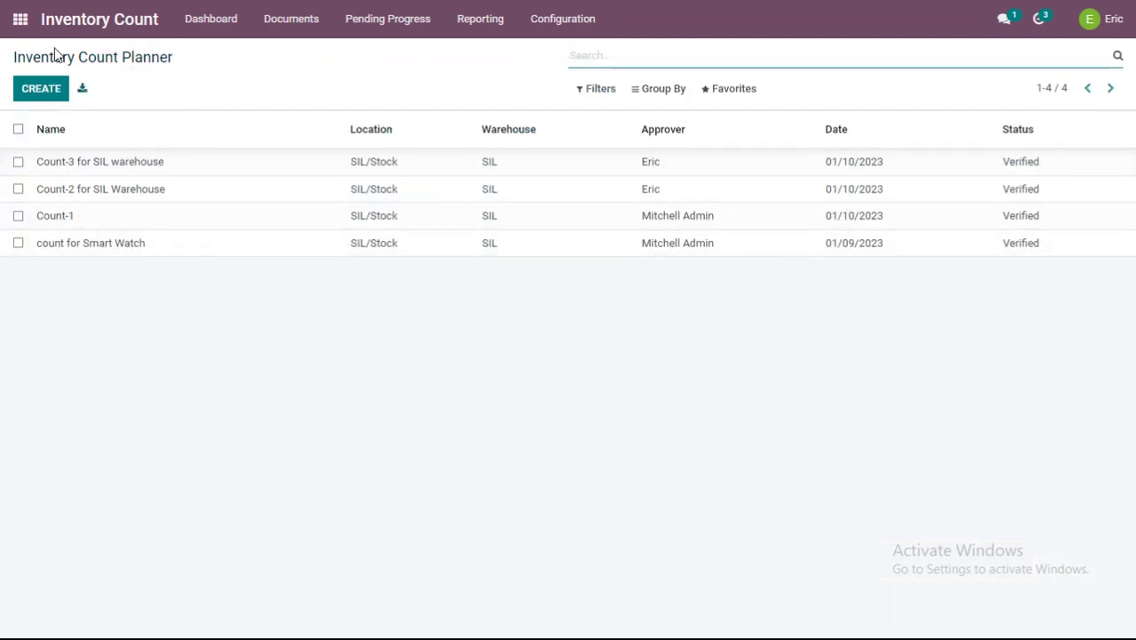
left_click(96, 165)
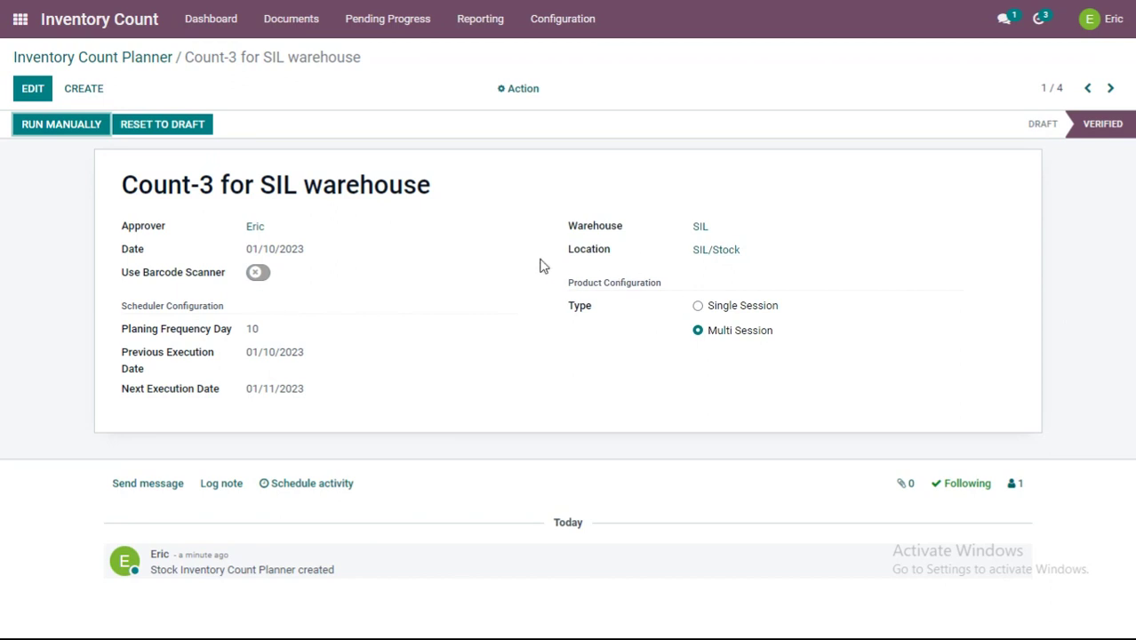
left_click(554, 19)
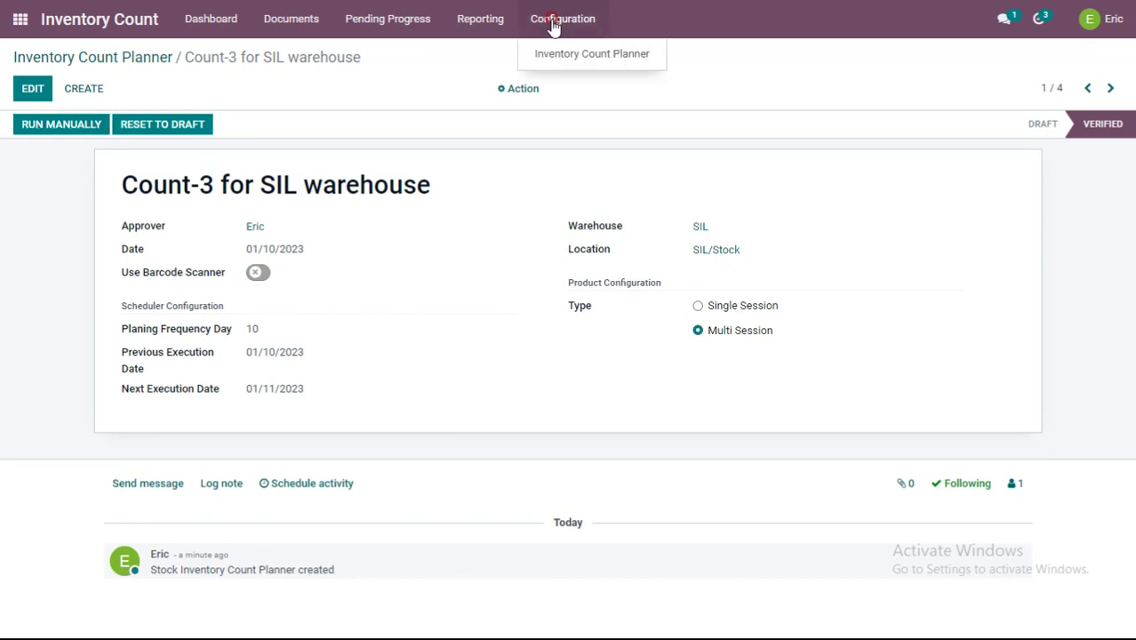
left_click(314, 90)
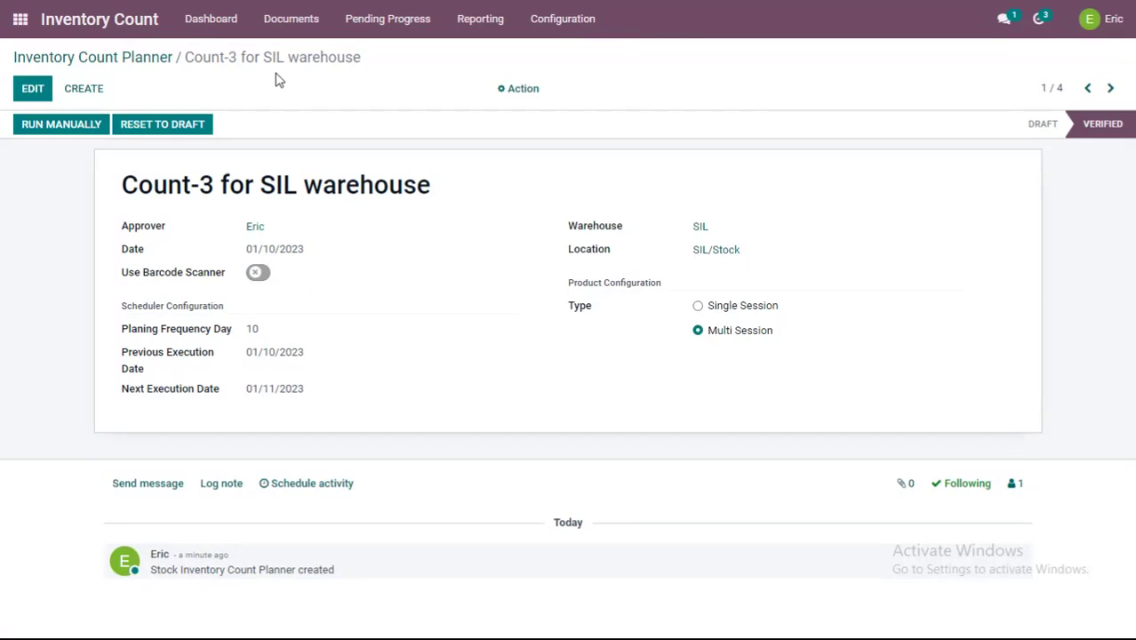
Create a new inventory count, assign its approver, and set the warehouse to SIL and the location to SIL/Stock.
left_click(289, 19)
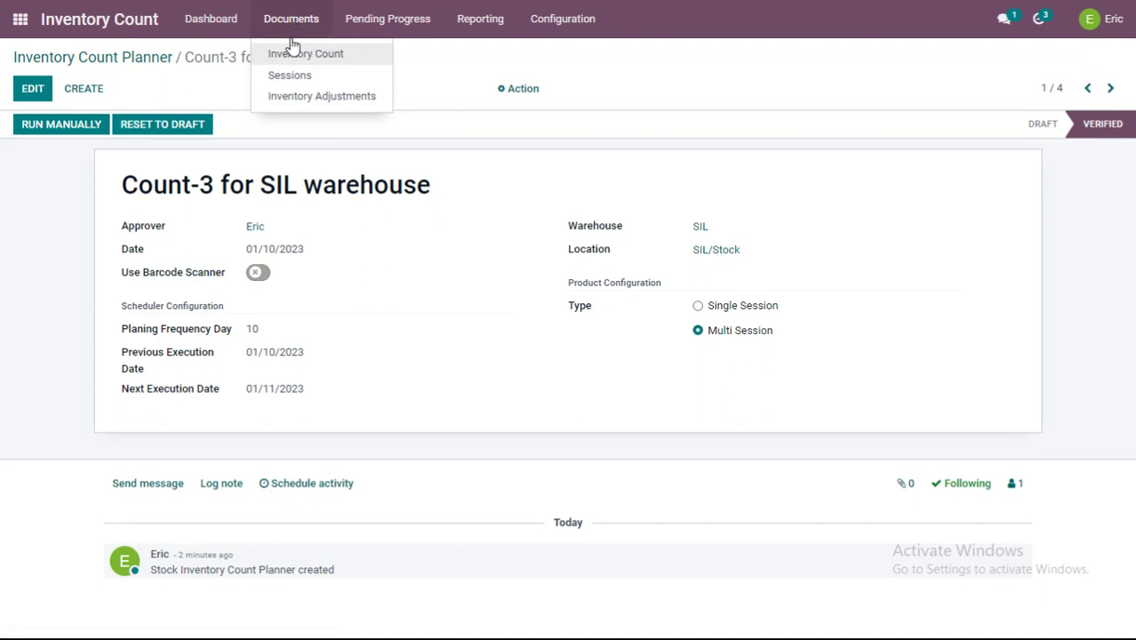
left_click(300, 64)
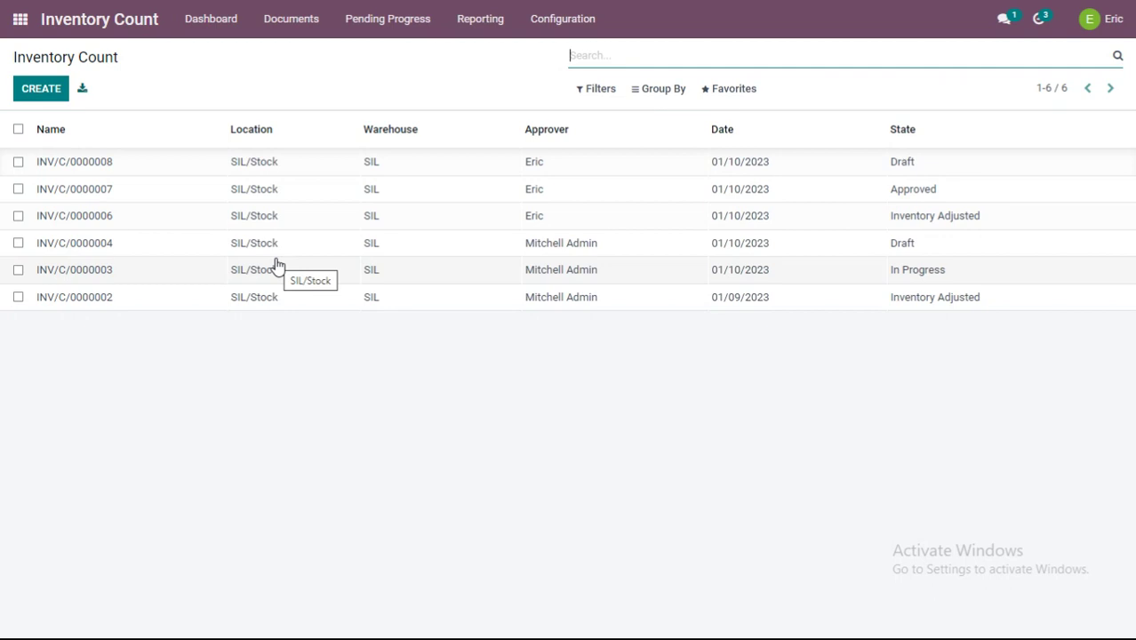
left_click(33, 91)
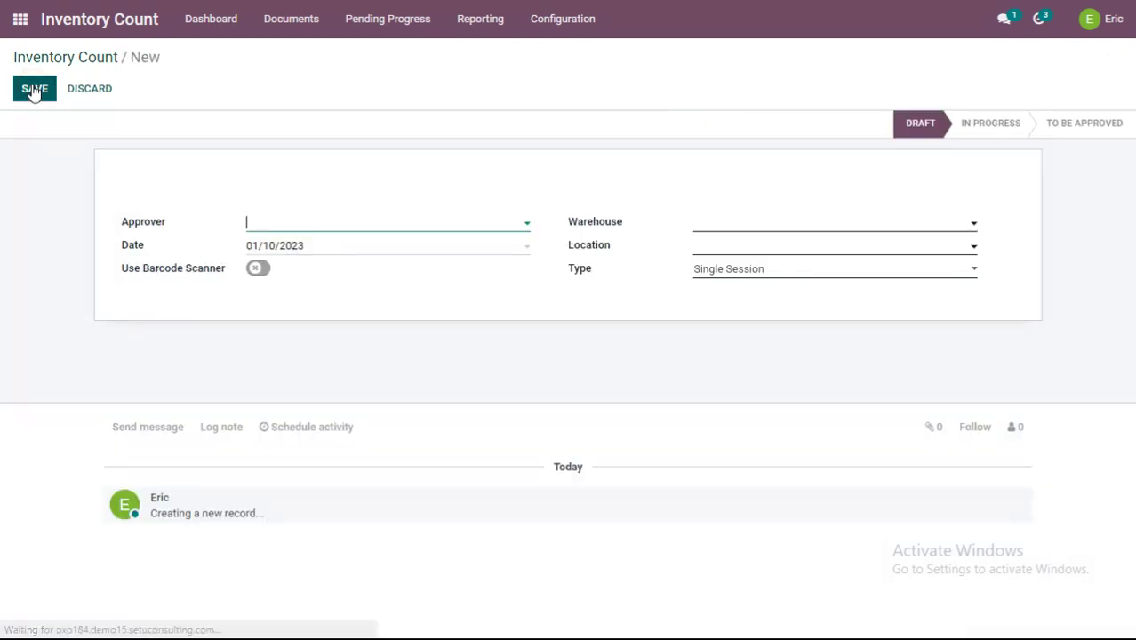
left_click(344, 228)
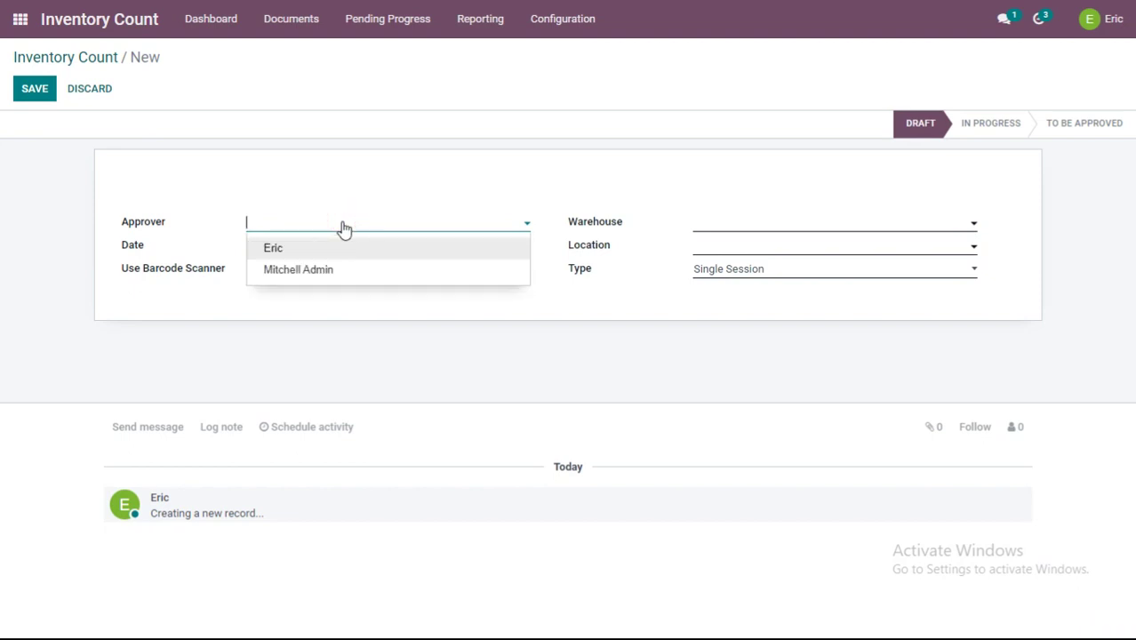
left_click(334, 249)
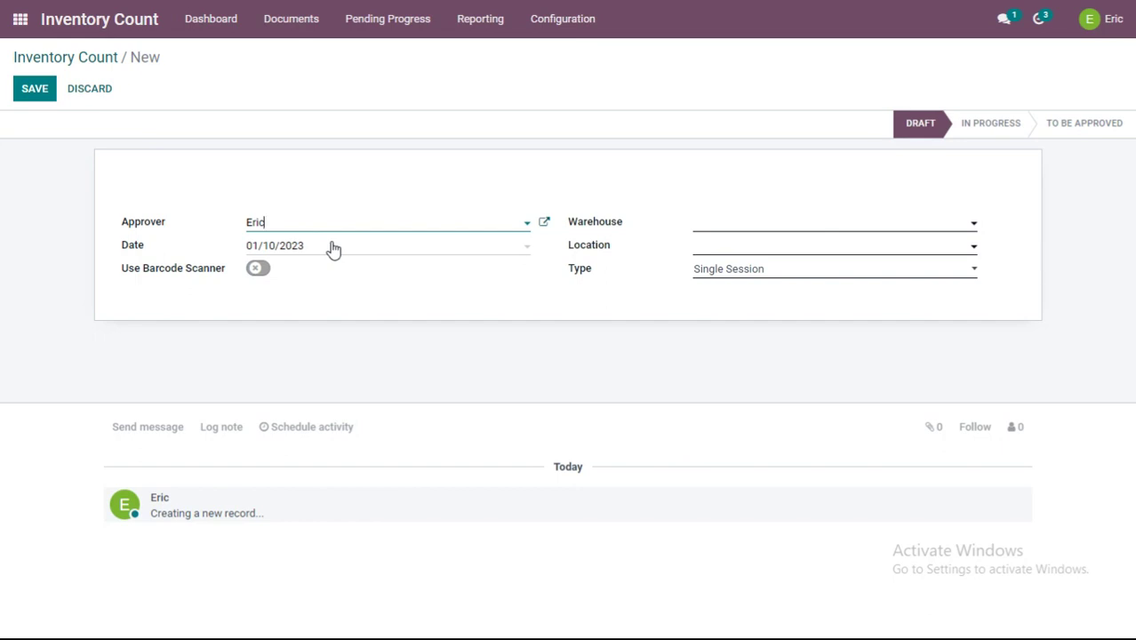
left_click(709, 224)
left_click(720, 248)
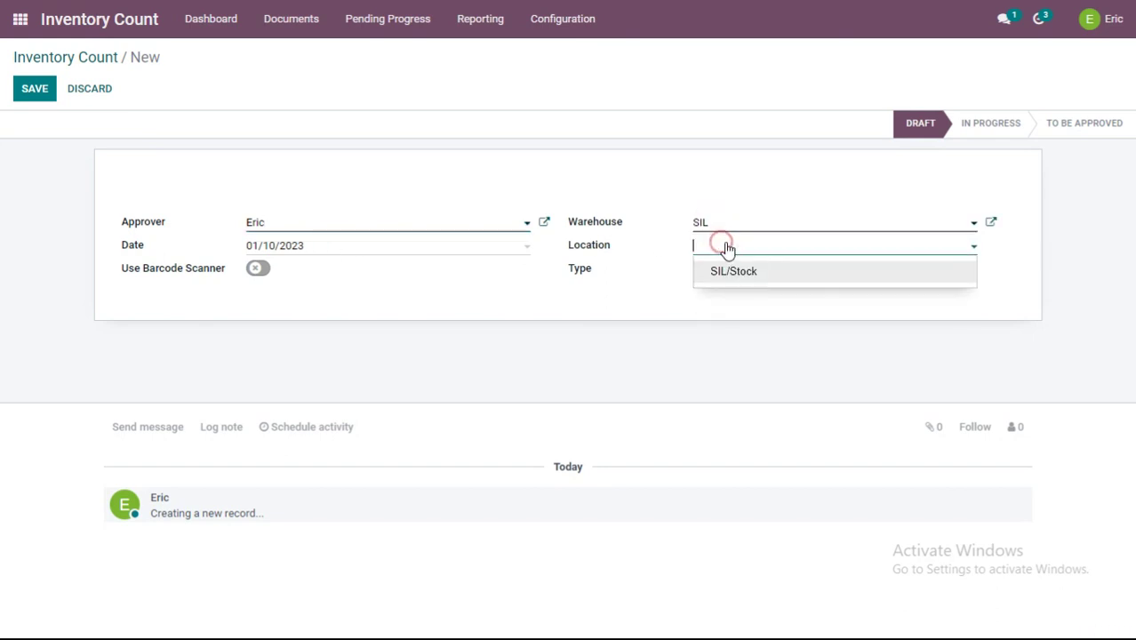
left_click(734, 275)
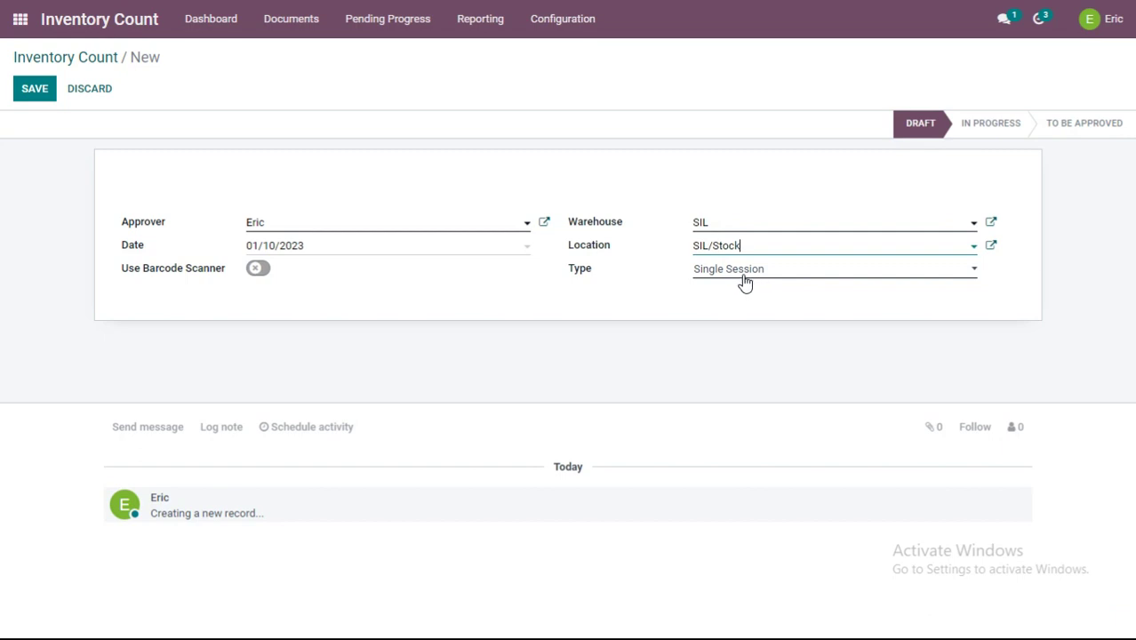
Choose Single Session as the inventory count's type and save the count.
left_click(712, 270)
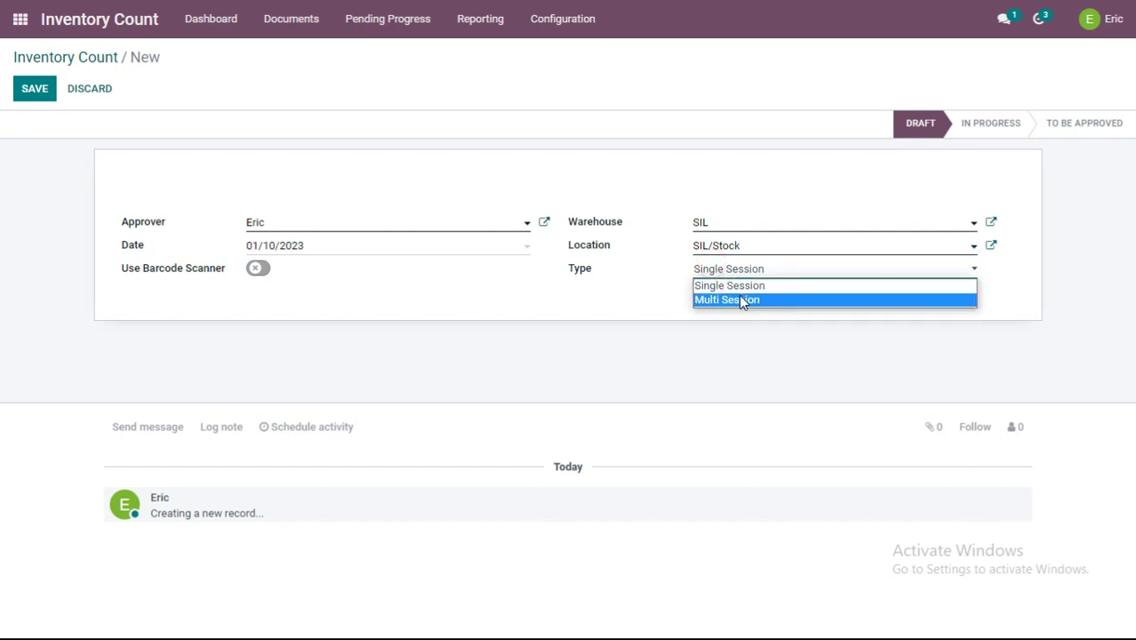
left_click(735, 287)
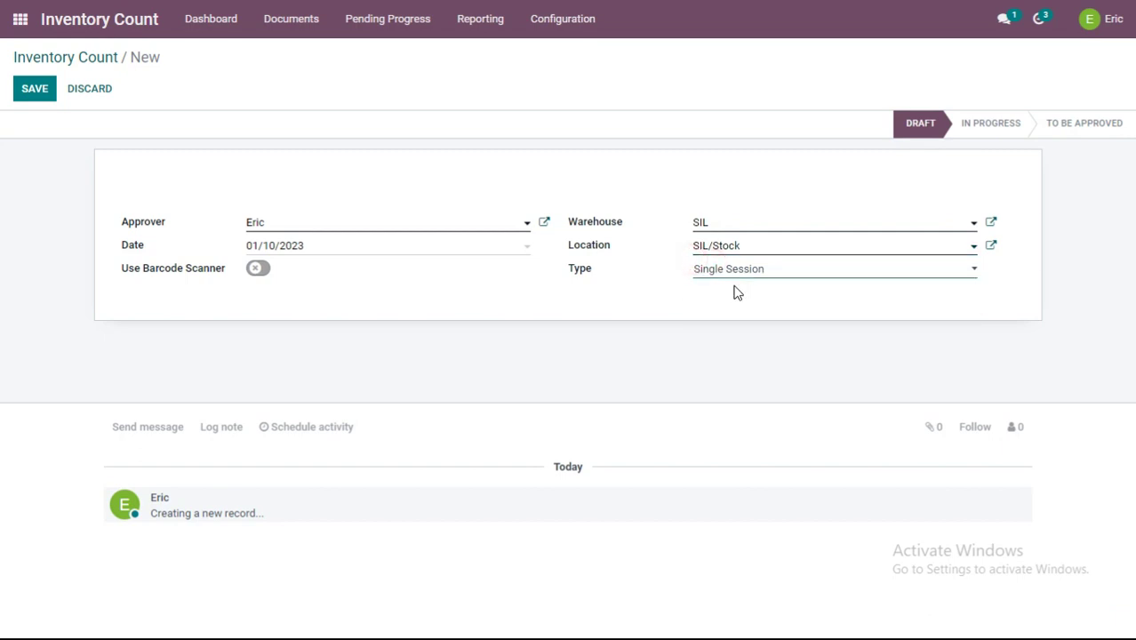
left_click(33, 90)
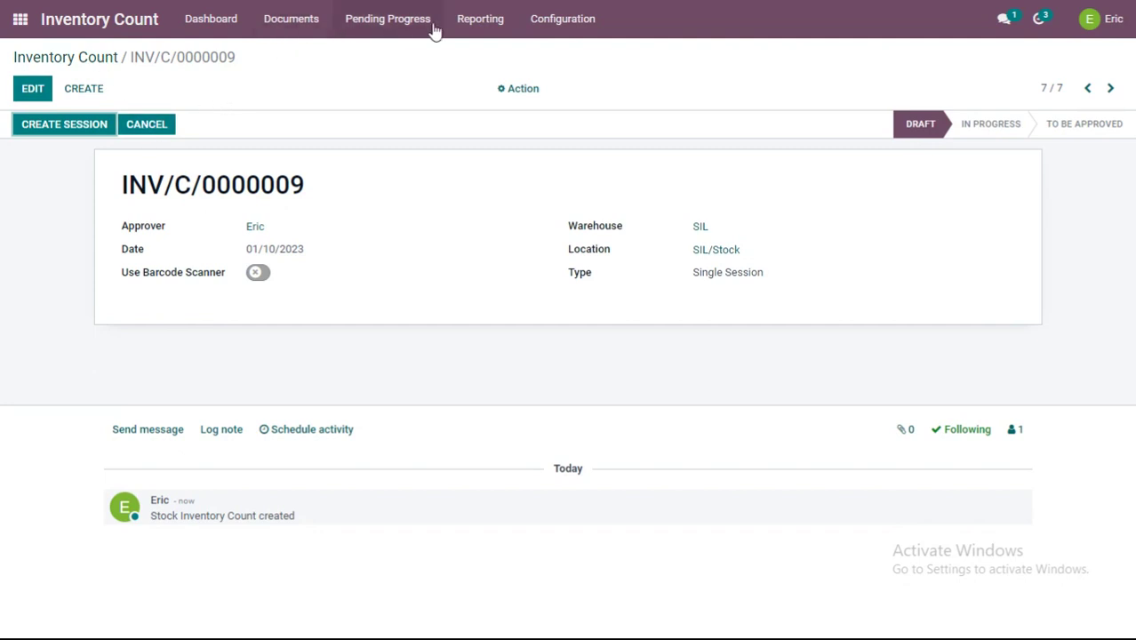
Open the "Count-3 for SIL warehouse" plan in the Inventory Count Planner to view its scheduling settings.
left_click(556, 22)
left_click(563, 53)
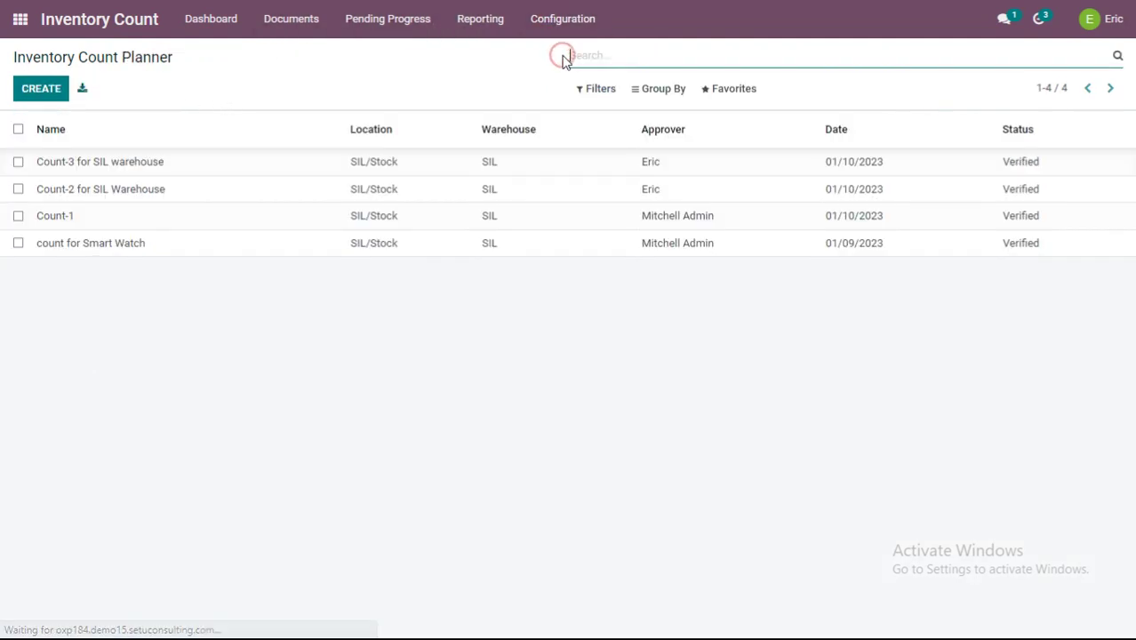
left_click(133, 167)
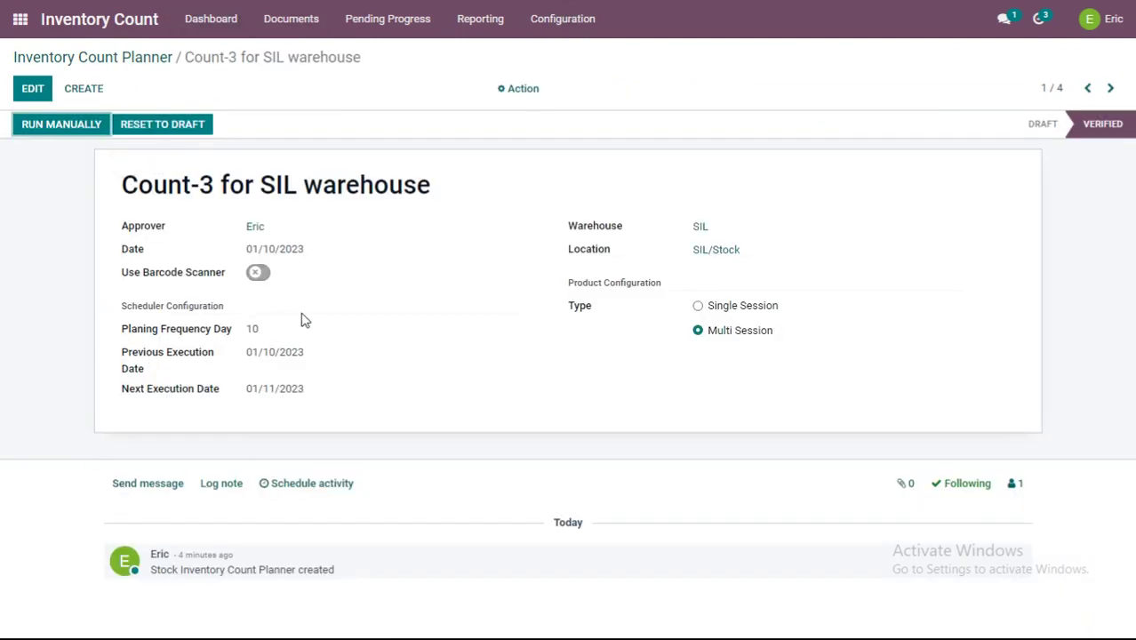
View the newly created single-session inventory count and return to the list of inventory counts.
left_click(282, 17)
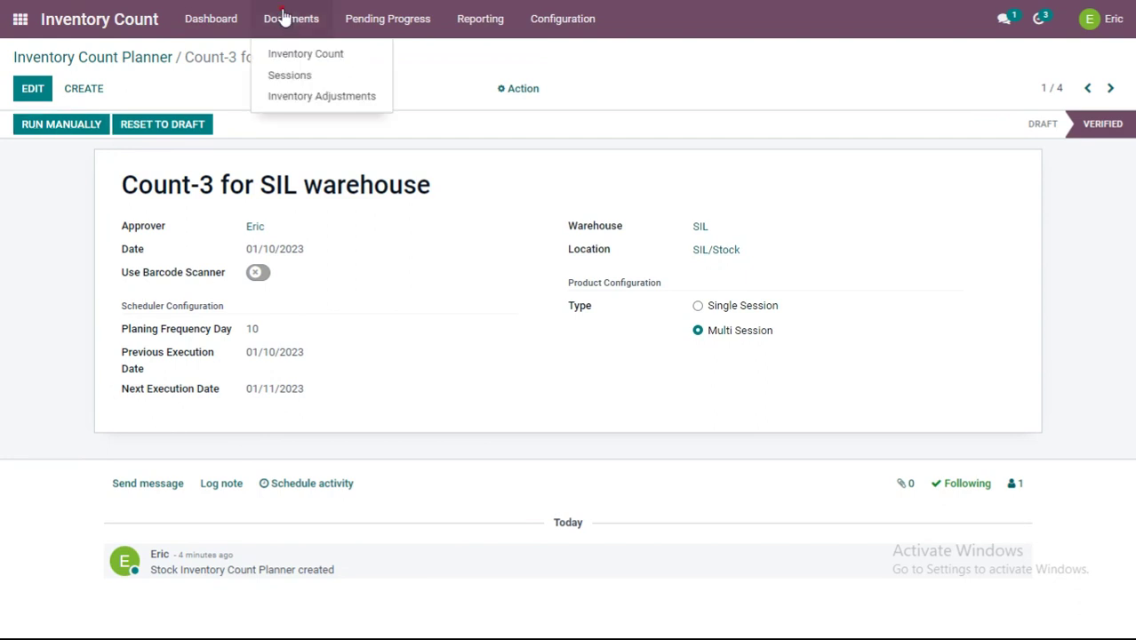
left_click(283, 53)
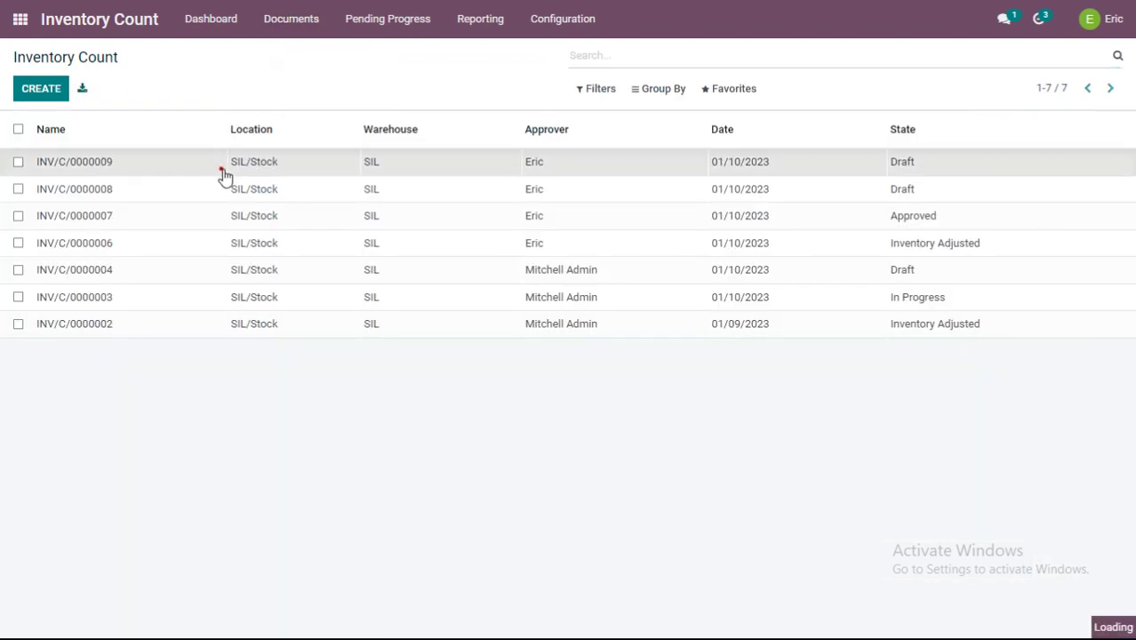
left_click(224, 169)
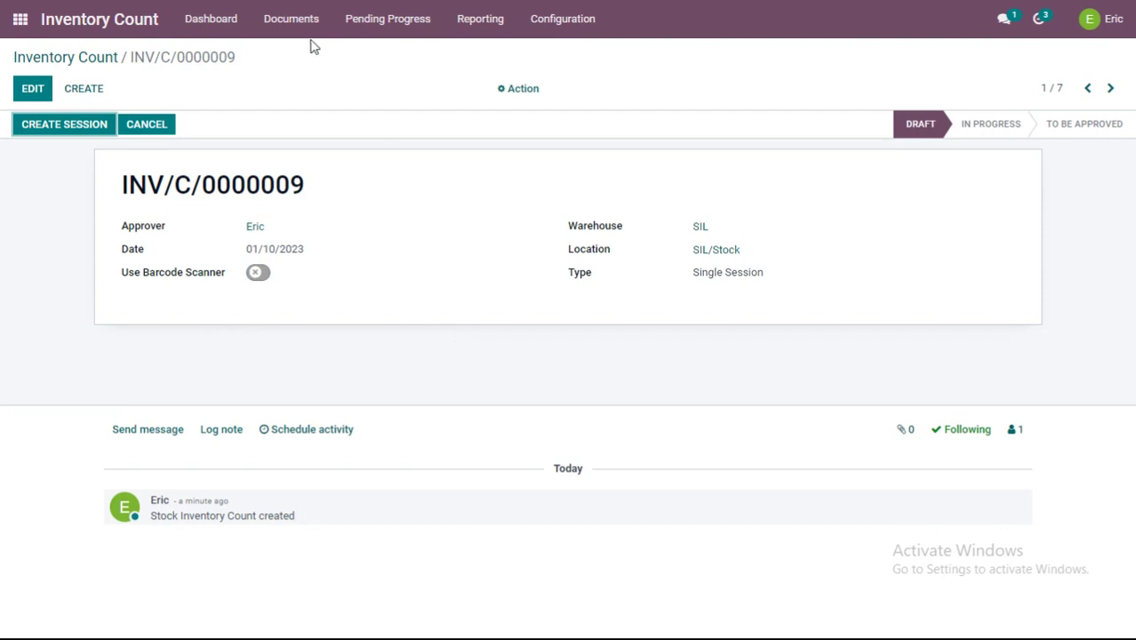
left_click(288, 21)
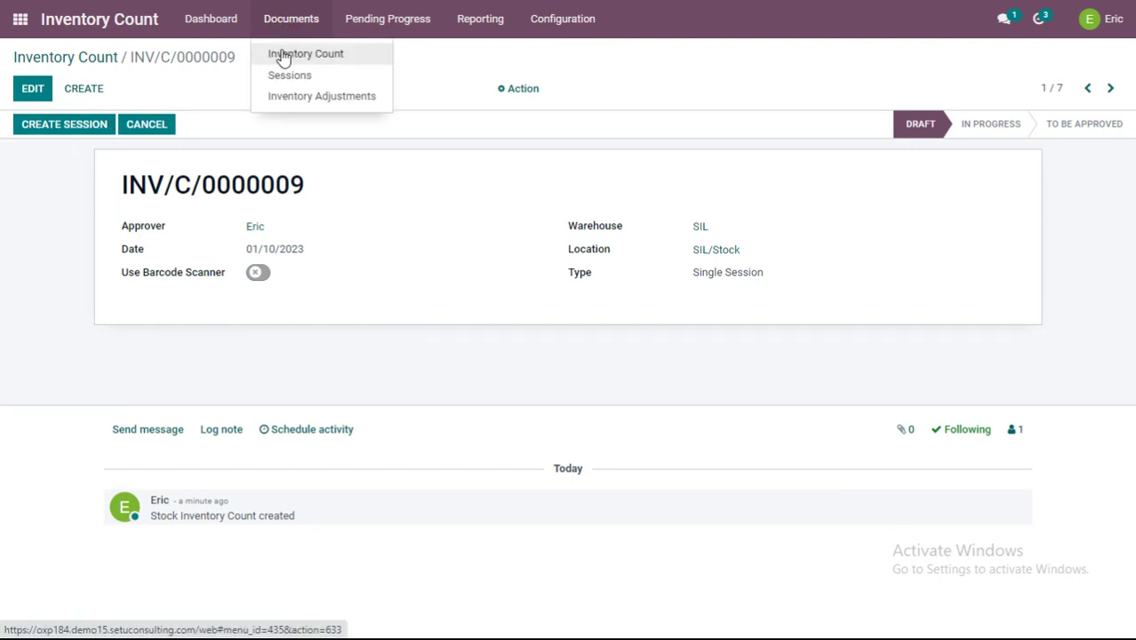
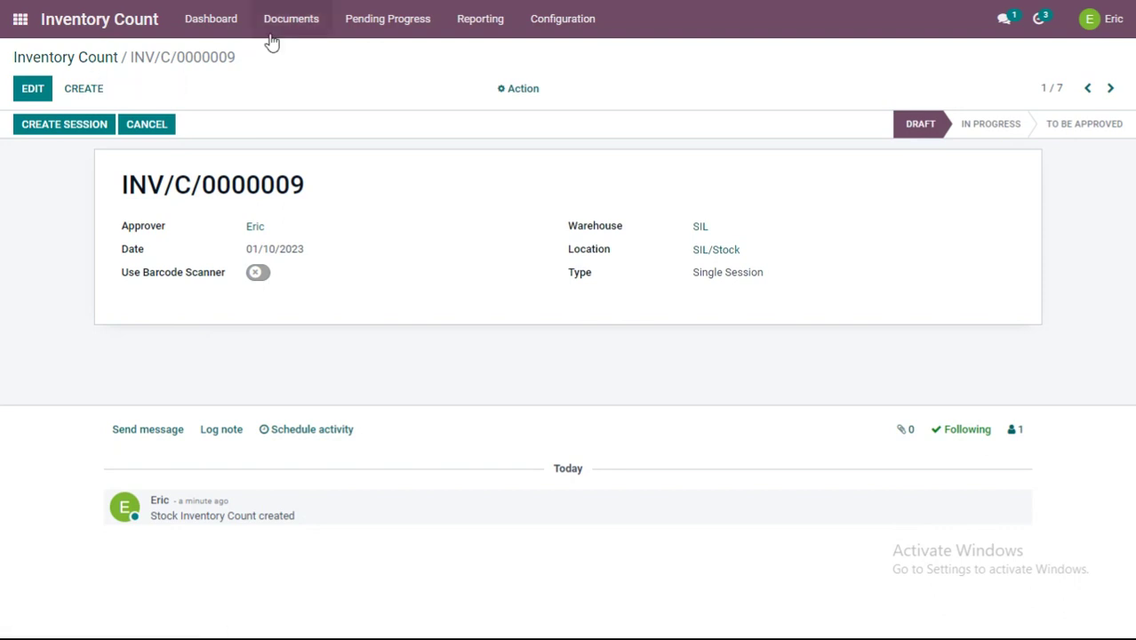
left_click(74, 57)
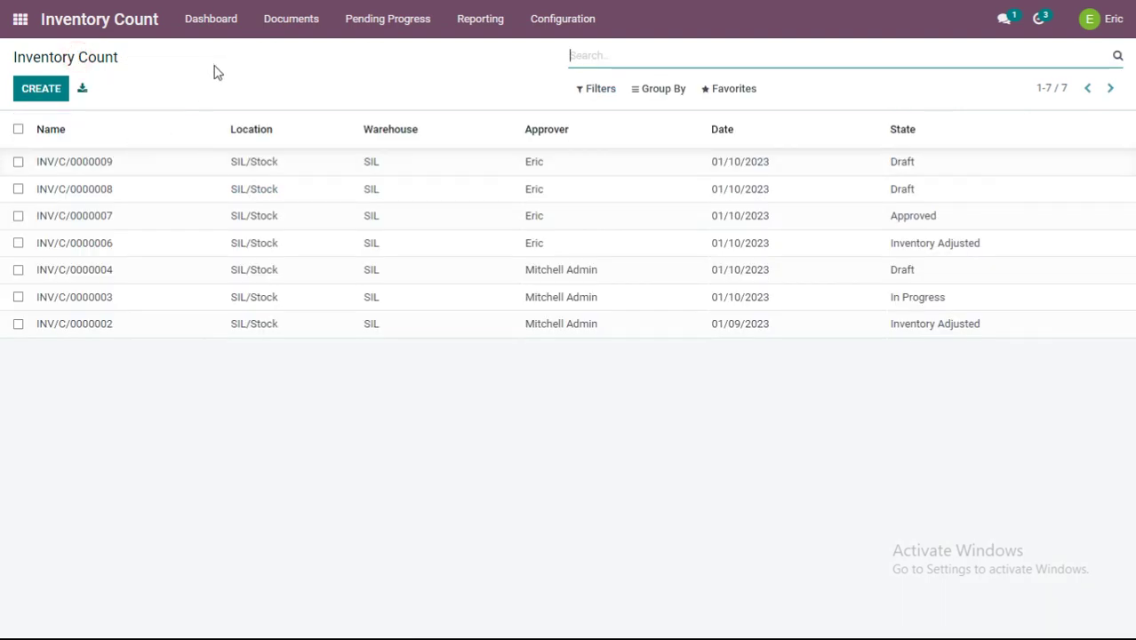
Open the draft inventory count INV/C/0000008 from the list of inventory counts.
left_click(277, 19)
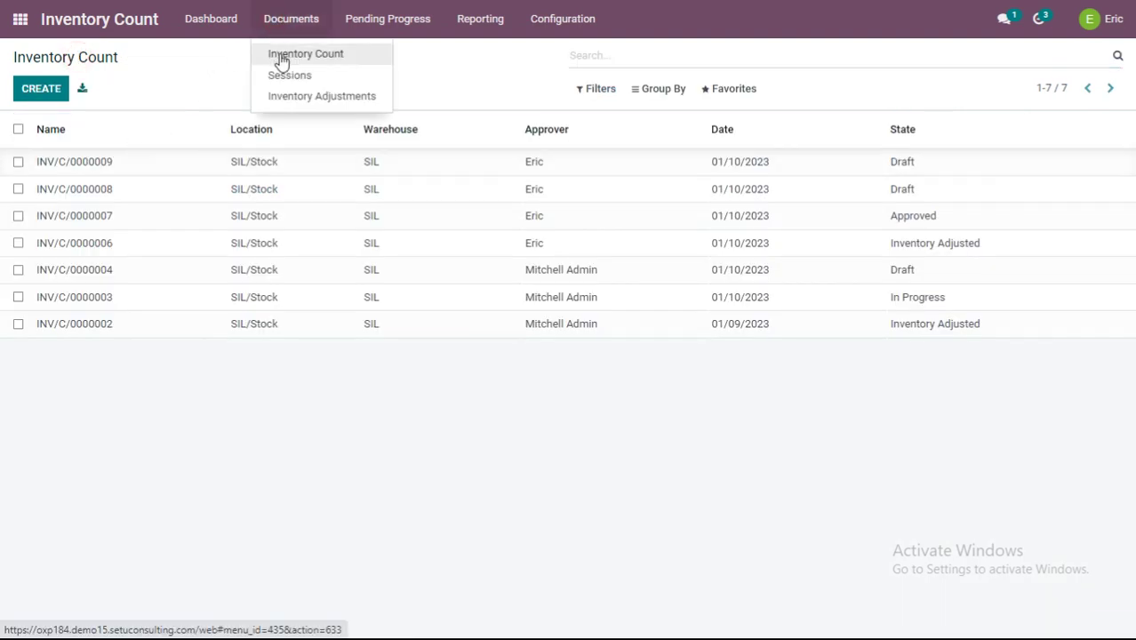
left_click(280, 55)
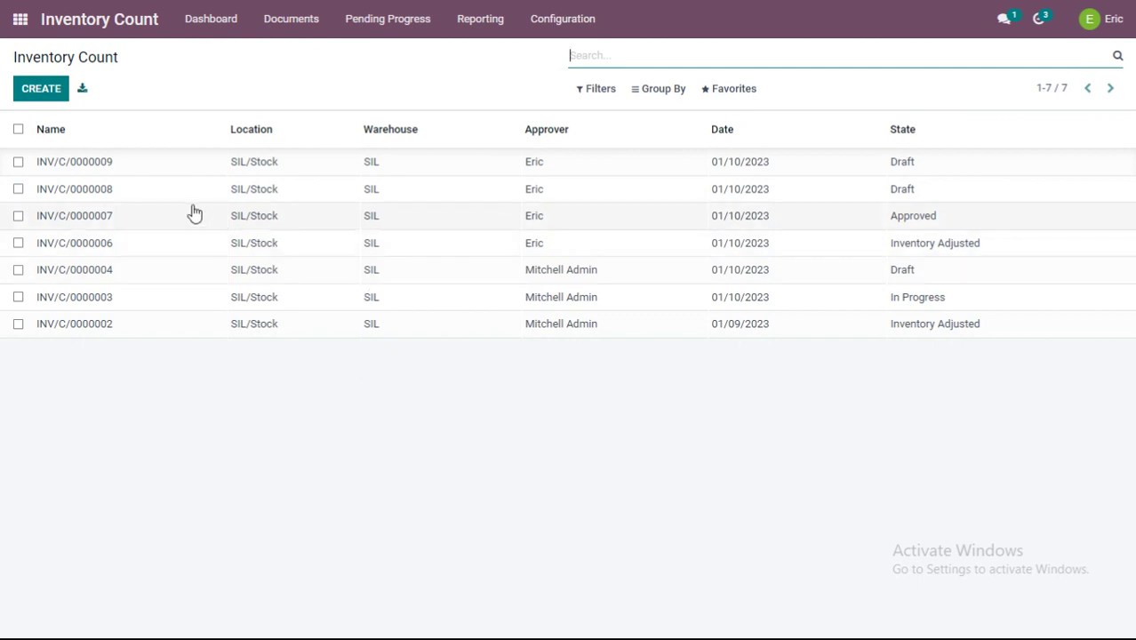
left_click_drag(40, 194, 264, 201)
left_click(264, 201)
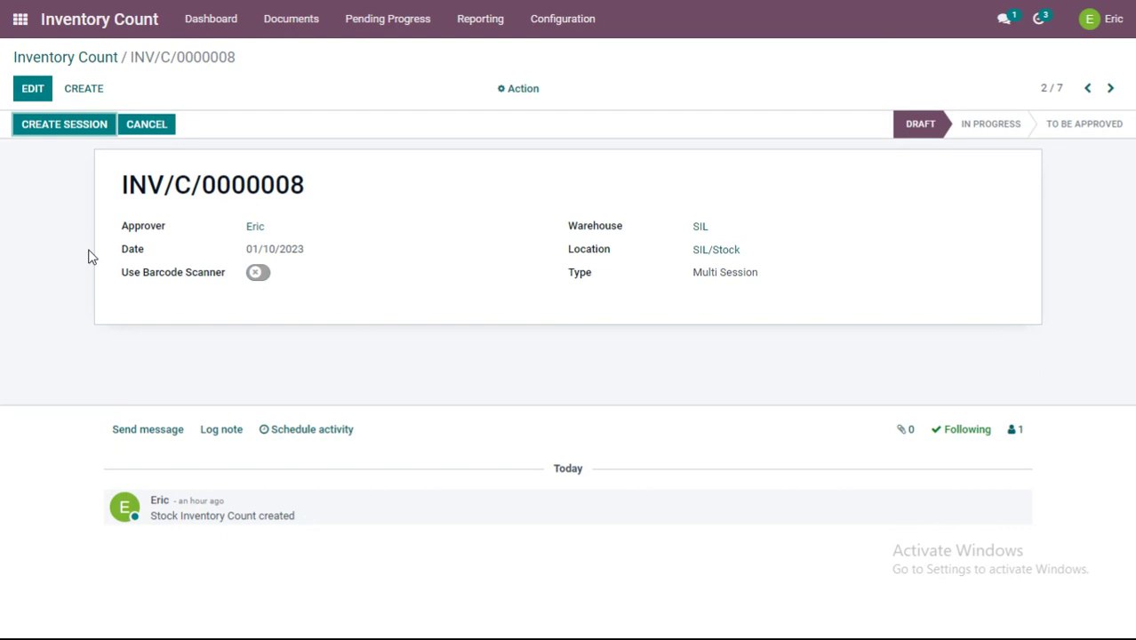
Create a counting session for the Demo user in this inventory count.
left_click(48, 126)
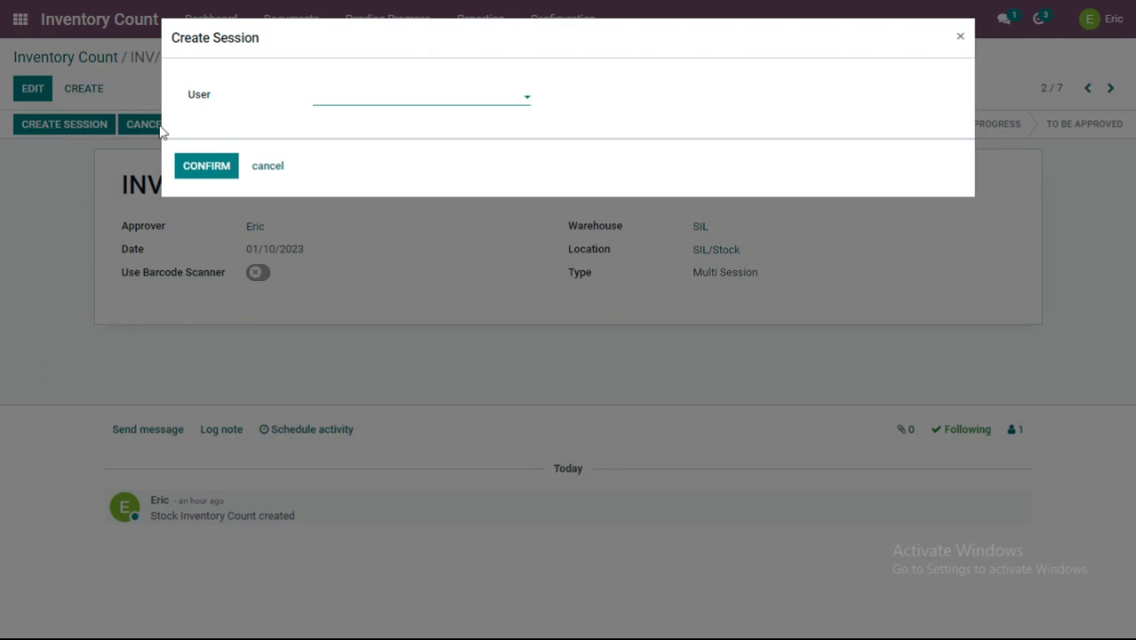
left_click(359, 100)
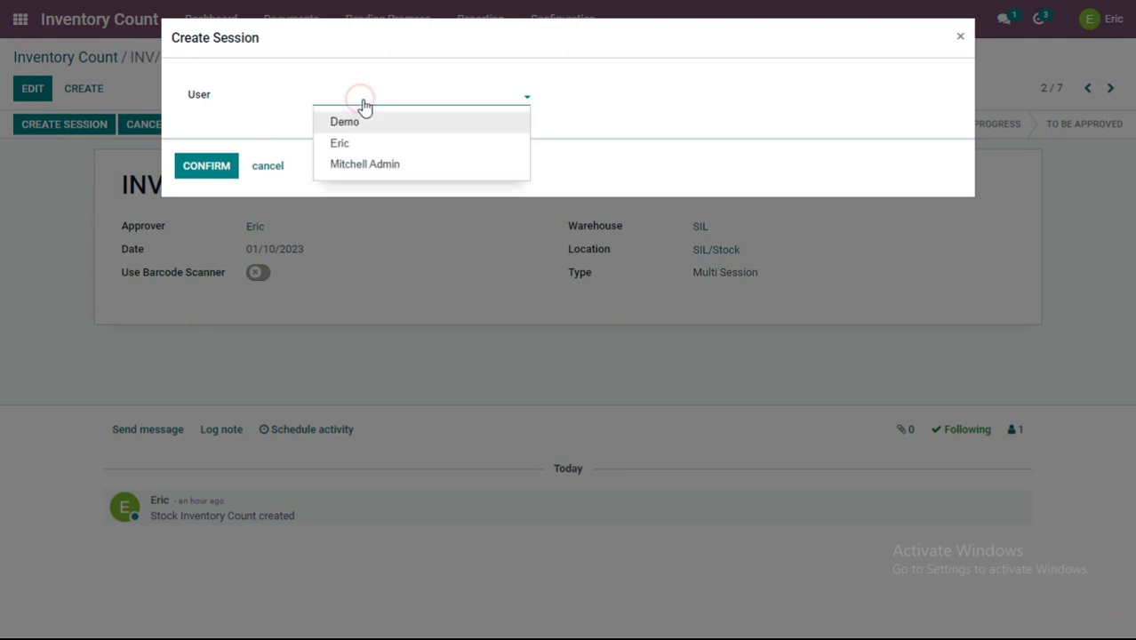
left_click(369, 123)
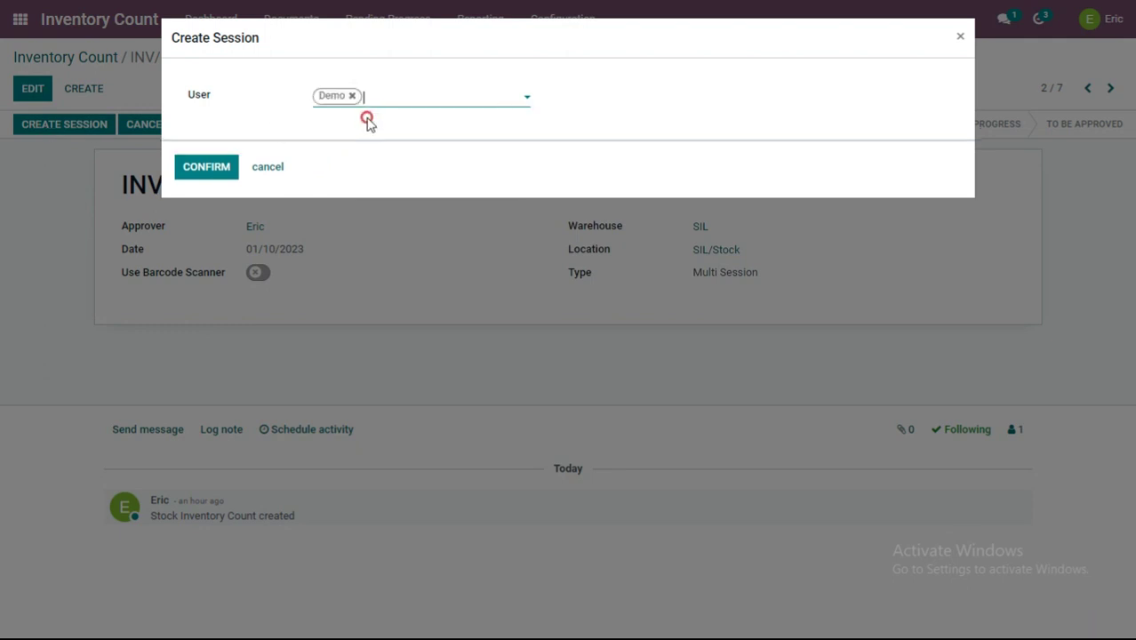
left_click(210, 167)
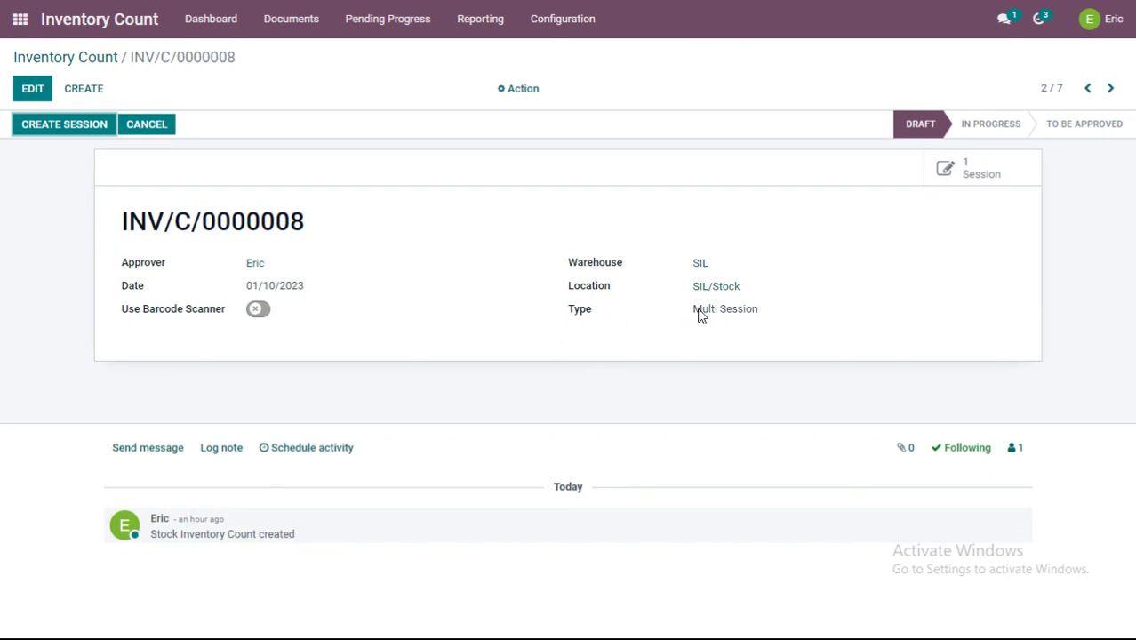
Create a second counting session in this inventory count, assigned to the administrator user.
left_click(75, 125)
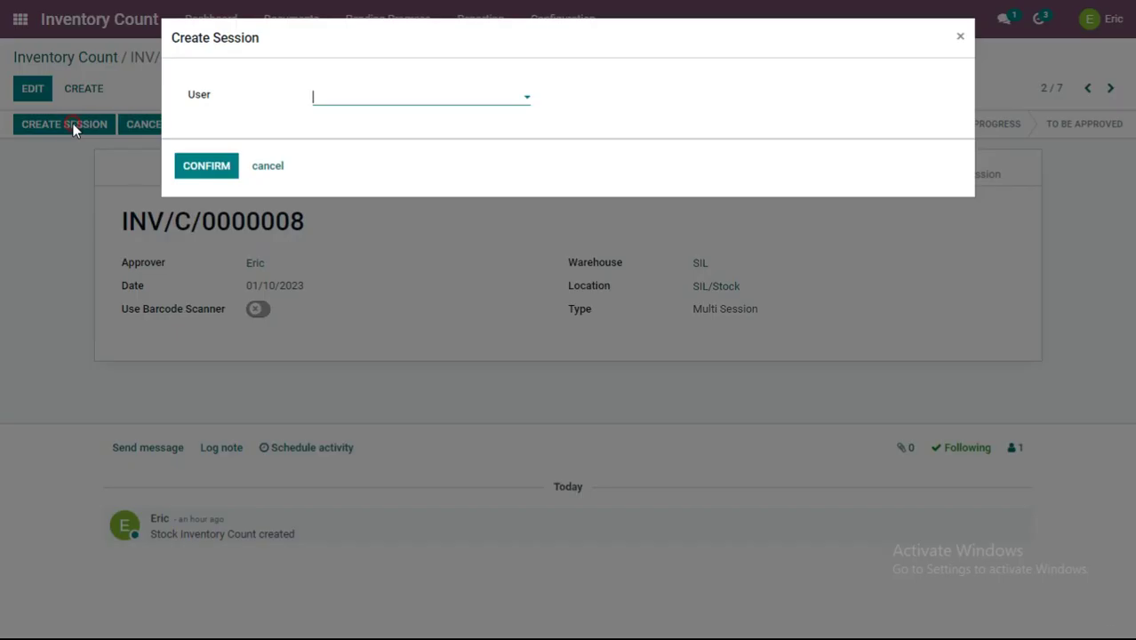
left_click(345, 104)
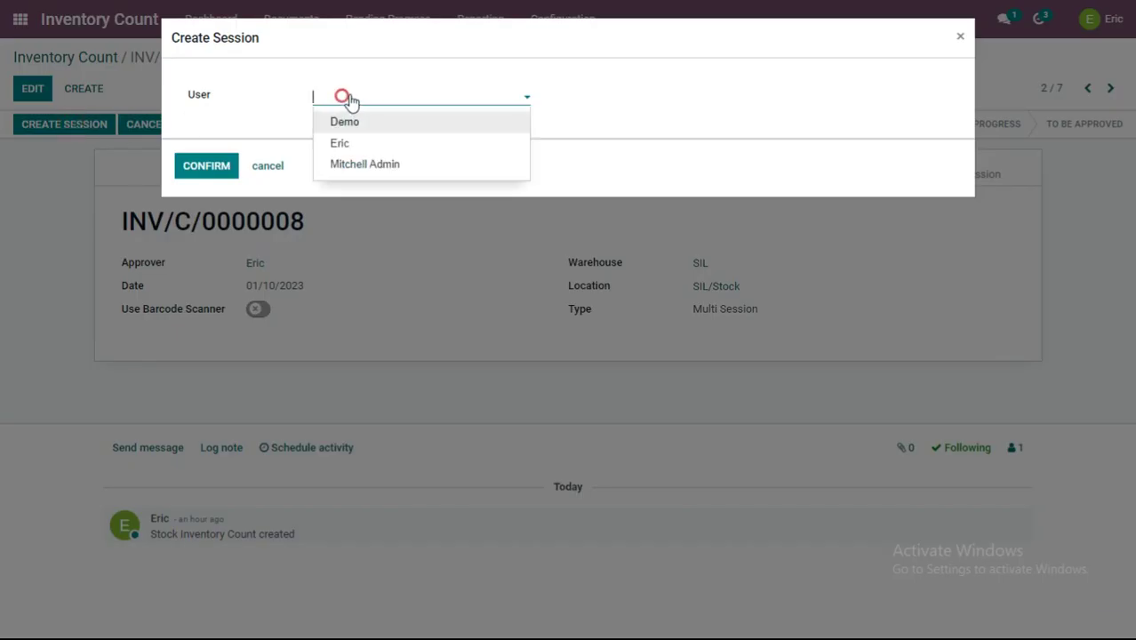
left_click(363, 165)
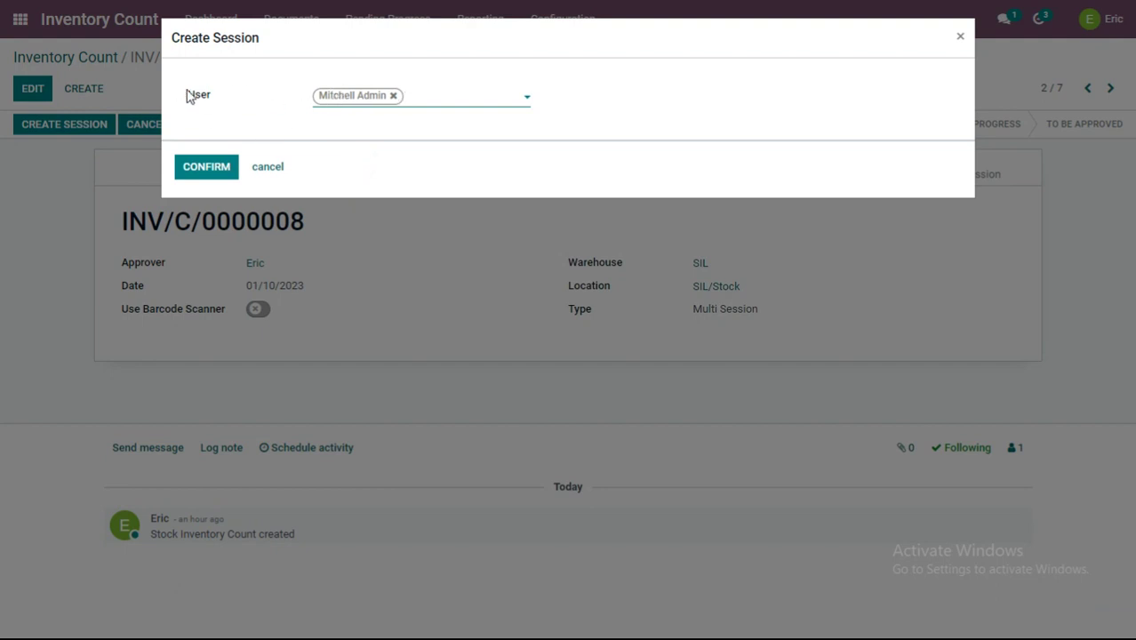
left_click(199, 167)
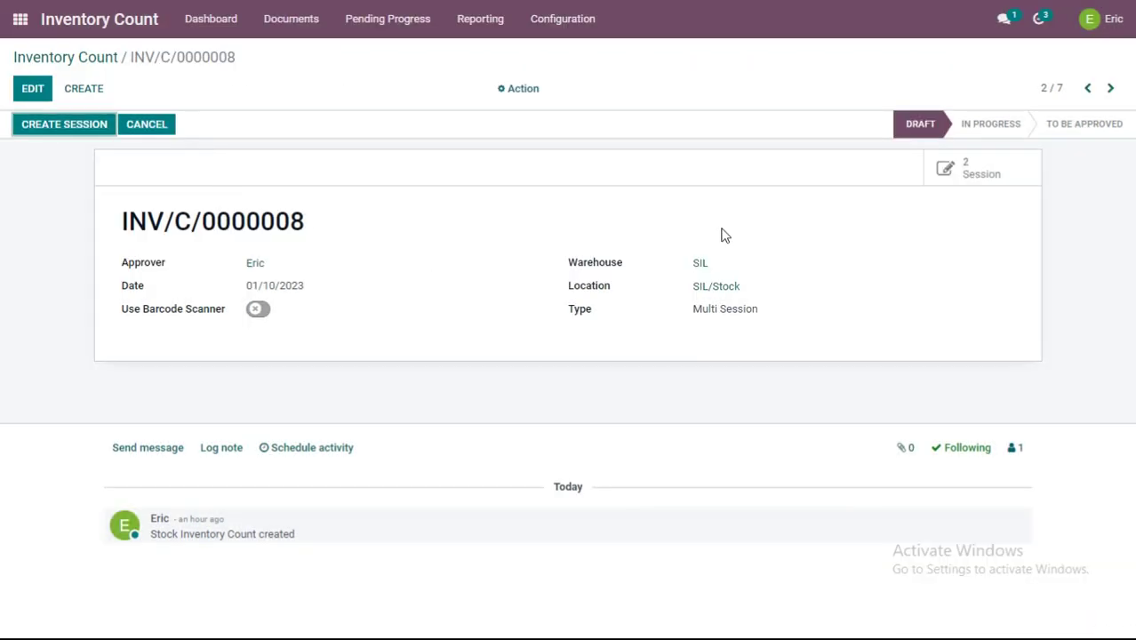
View the counting sessions linked to inventory count INV/C/0000008, checking their users, location, warehouse and state.
left_click(958, 173)
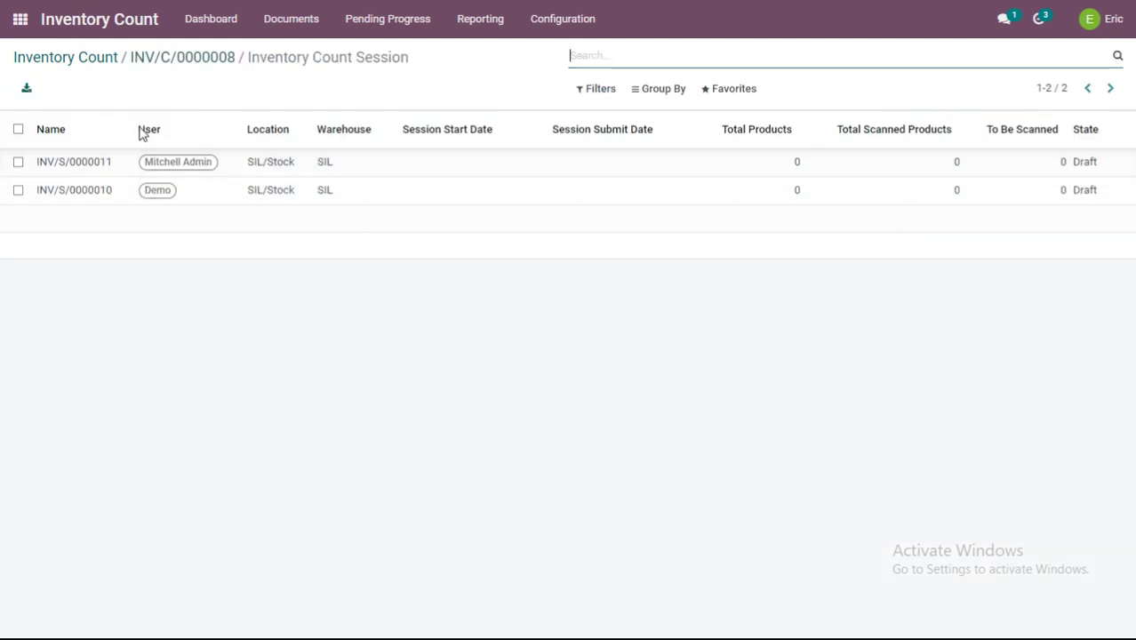
left_click(193, 57)
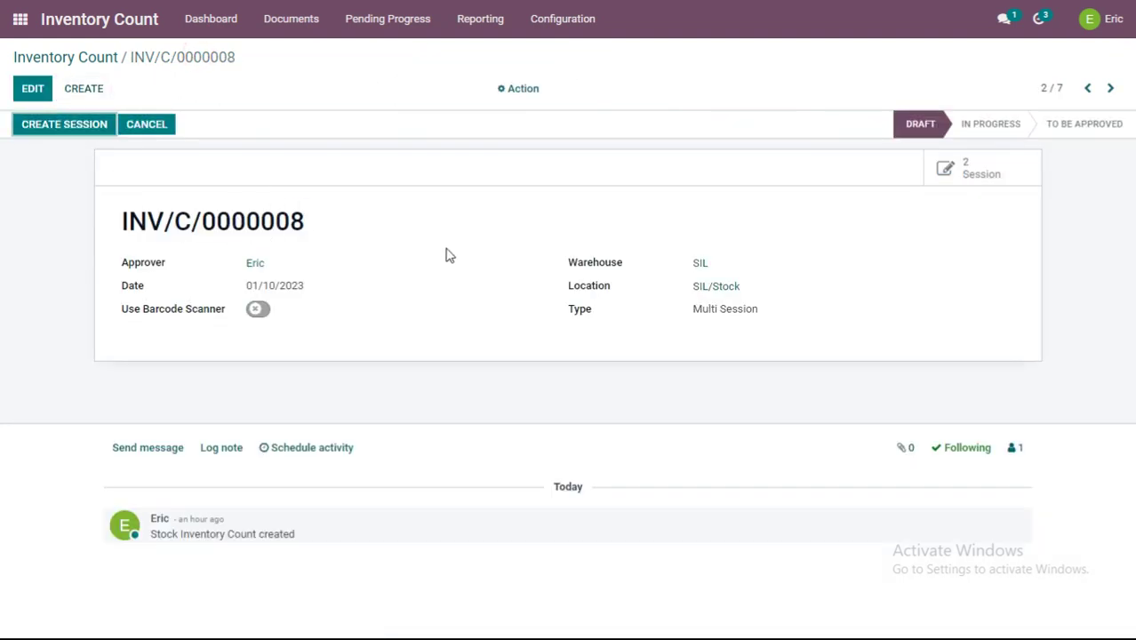
left_click(971, 173)
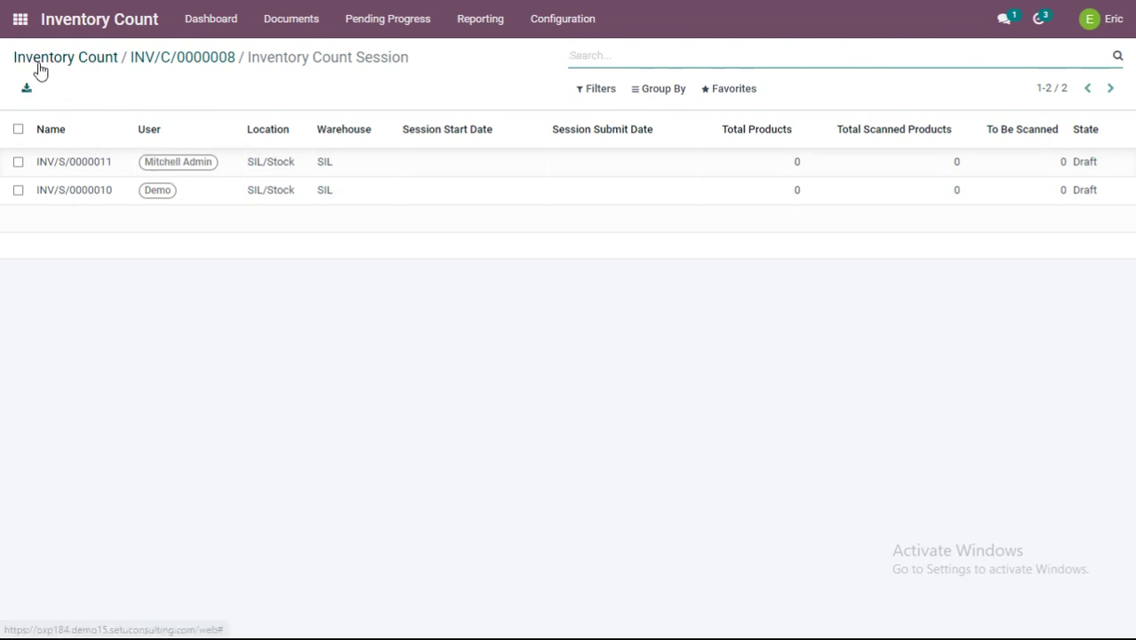
Open the general list of inventory count sessions.
left_click(564, 27)
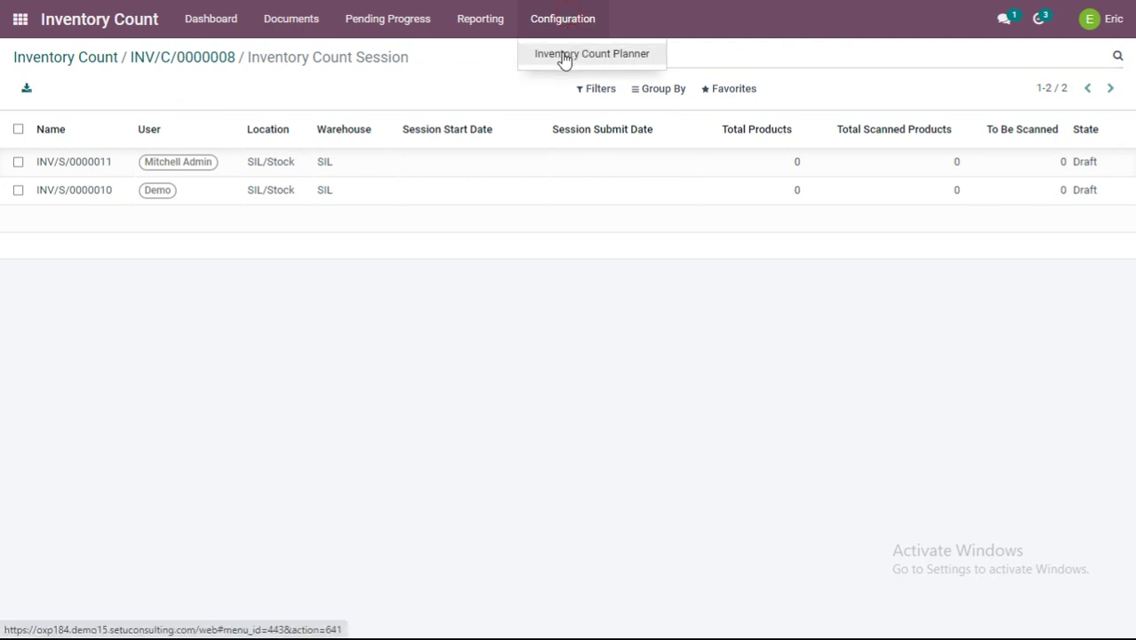
left_click(286, 25)
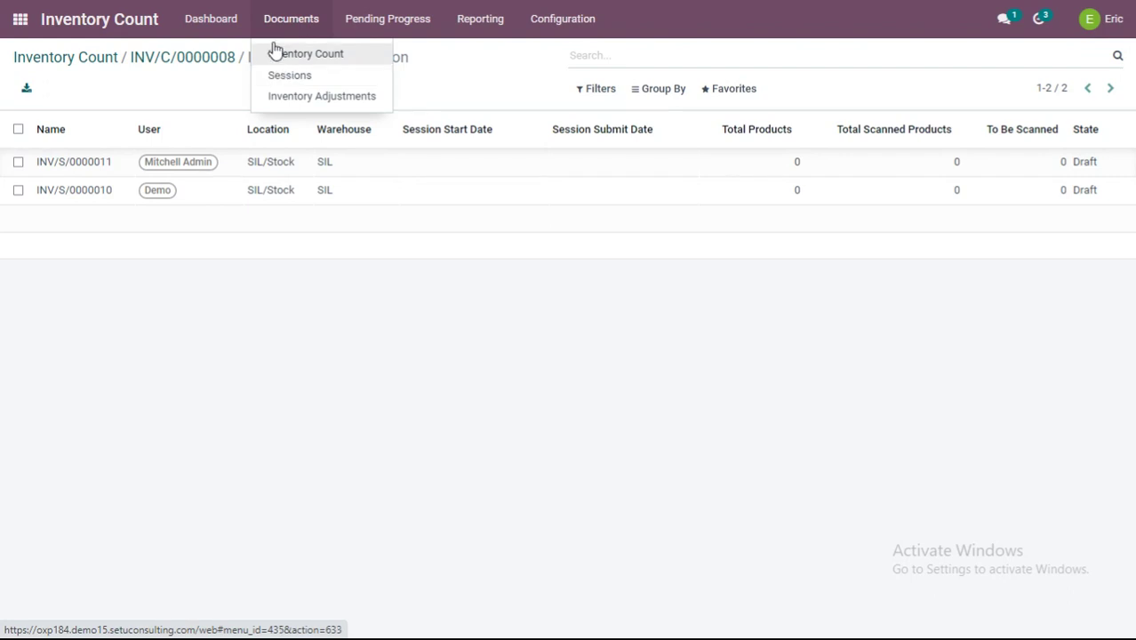
left_click(280, 75)
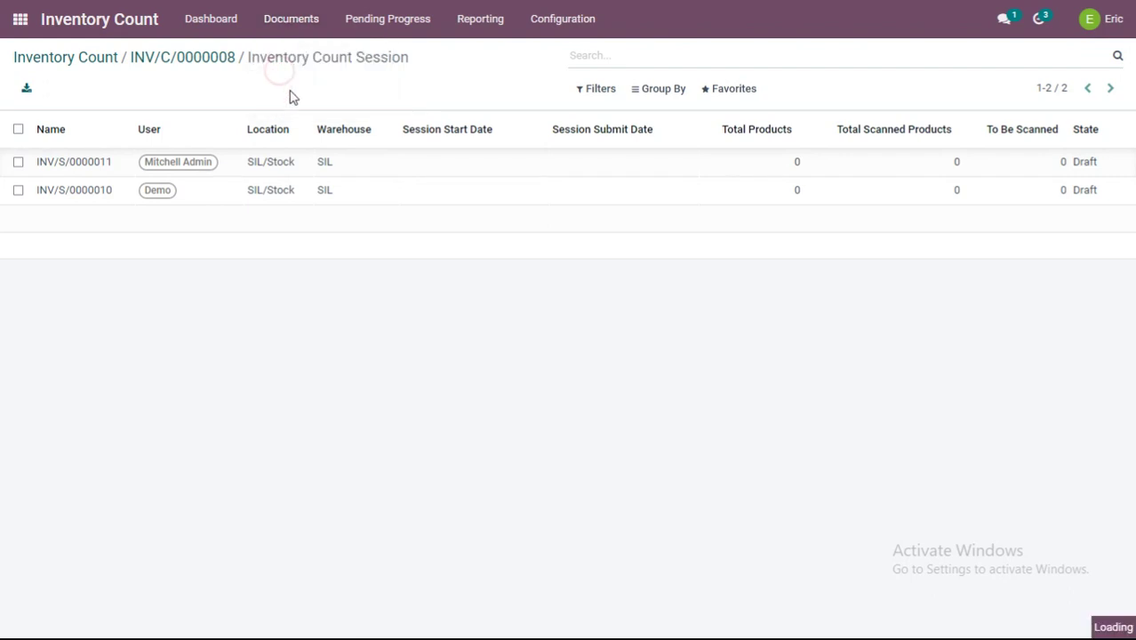